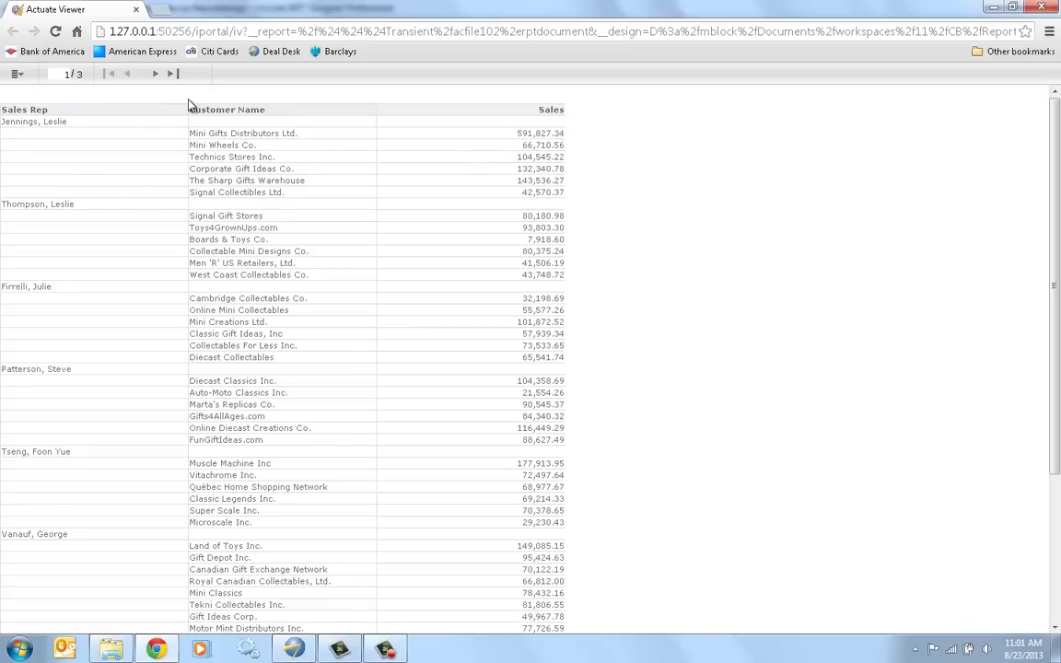
Advance the Sales by Rep report in the viewer to page 2 of 3.
{"action": "left_click", "coordinate": [159, 74]}
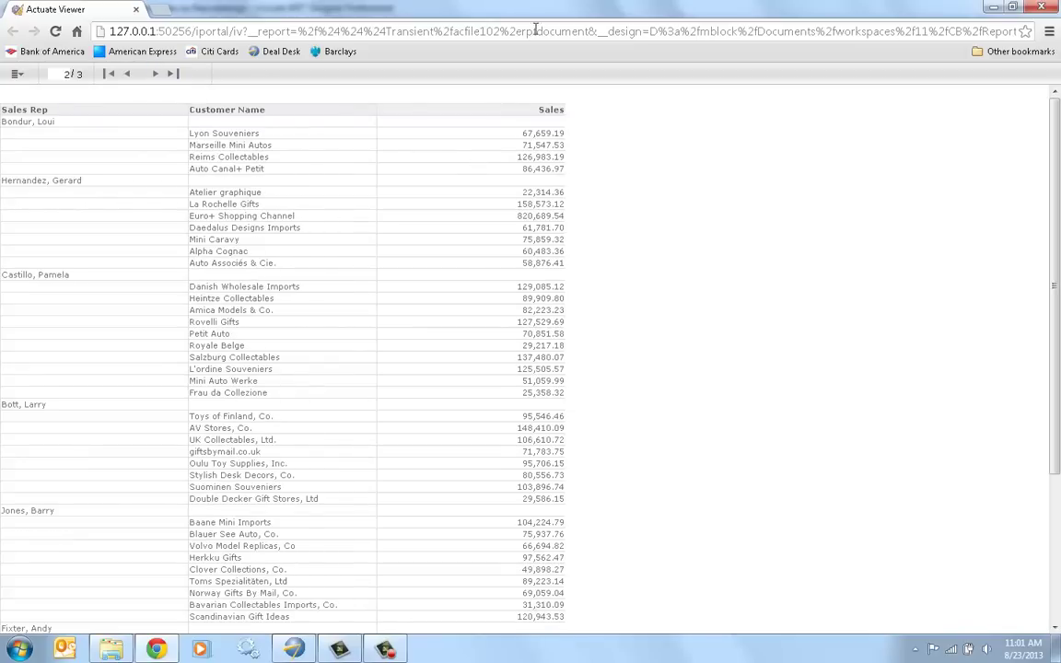
{"action": "left_click", "coordinate": [1042, 7]}
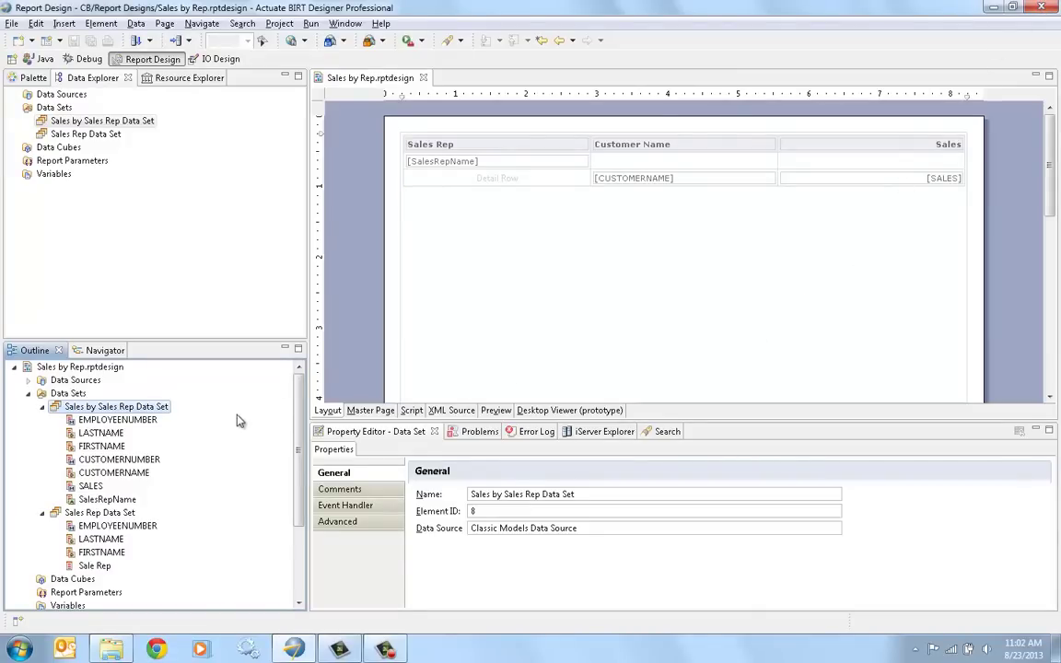
{"action": "double_click", "coordinate": [113, 408]}
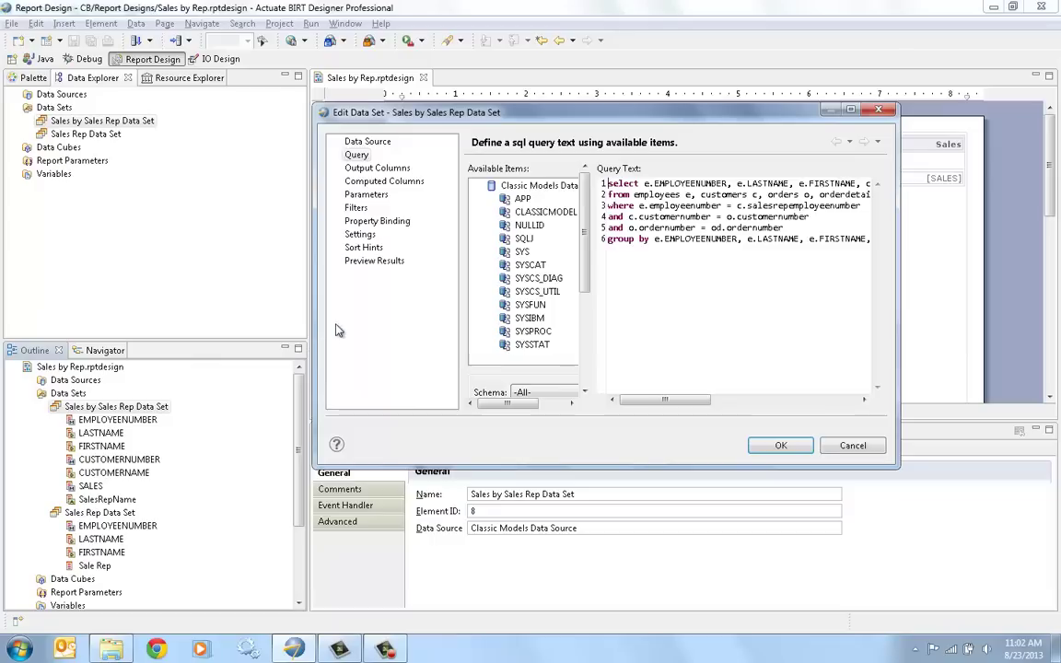
{"action": "left_click", "coordinate": [363, 266]}
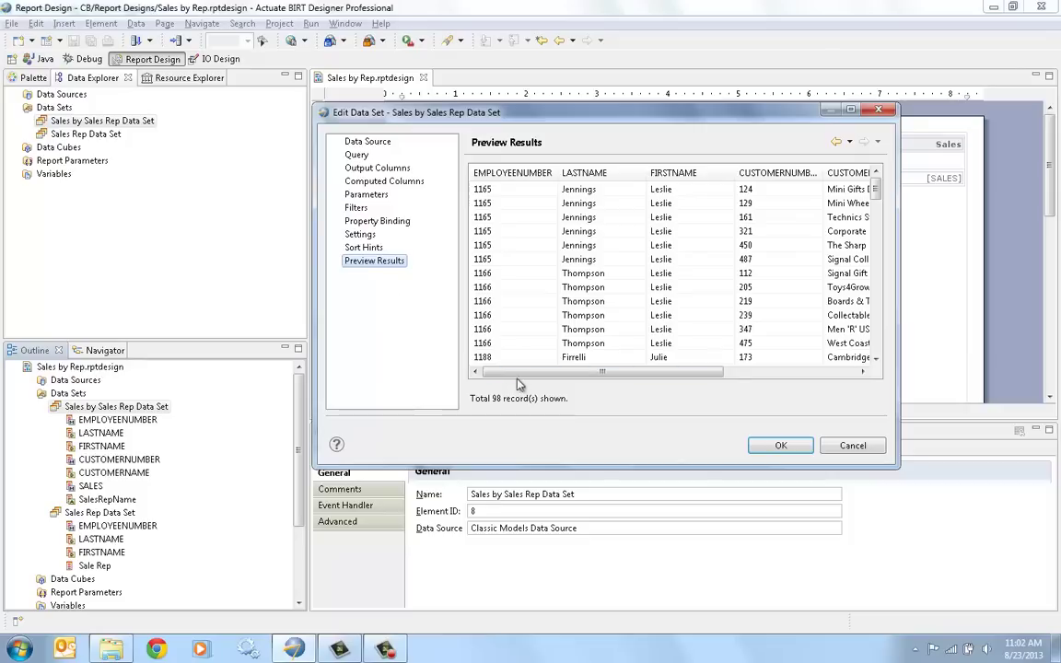
{"action": "left_click_drag", "start_coordinate": [526, 372], "coordinate": [497, 378]}
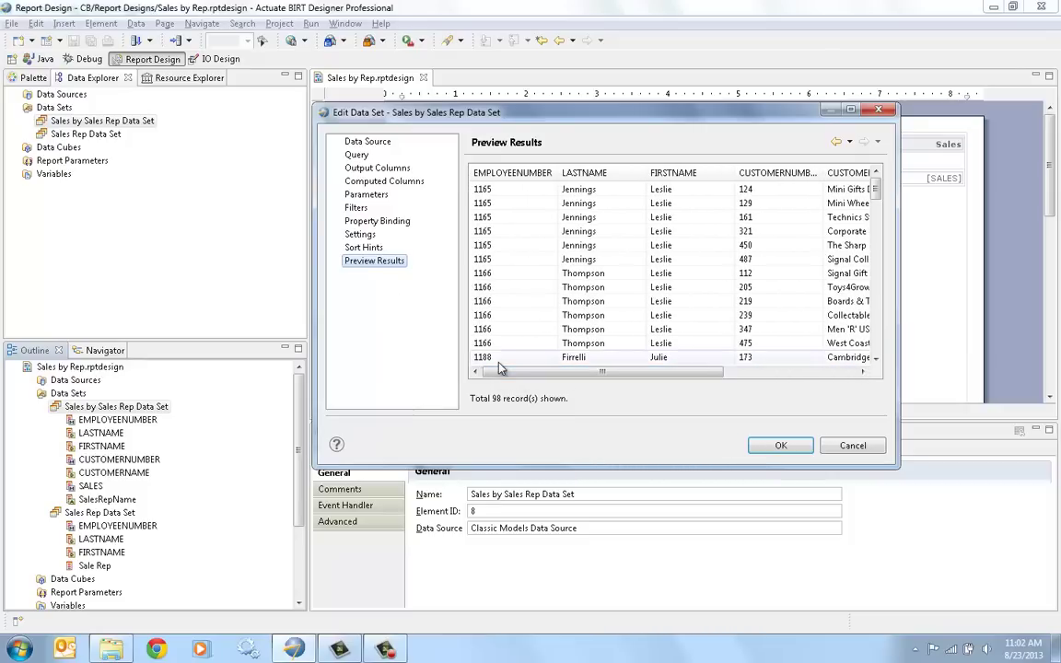
{"action": "left_click", "coordinate": [769, 448]}
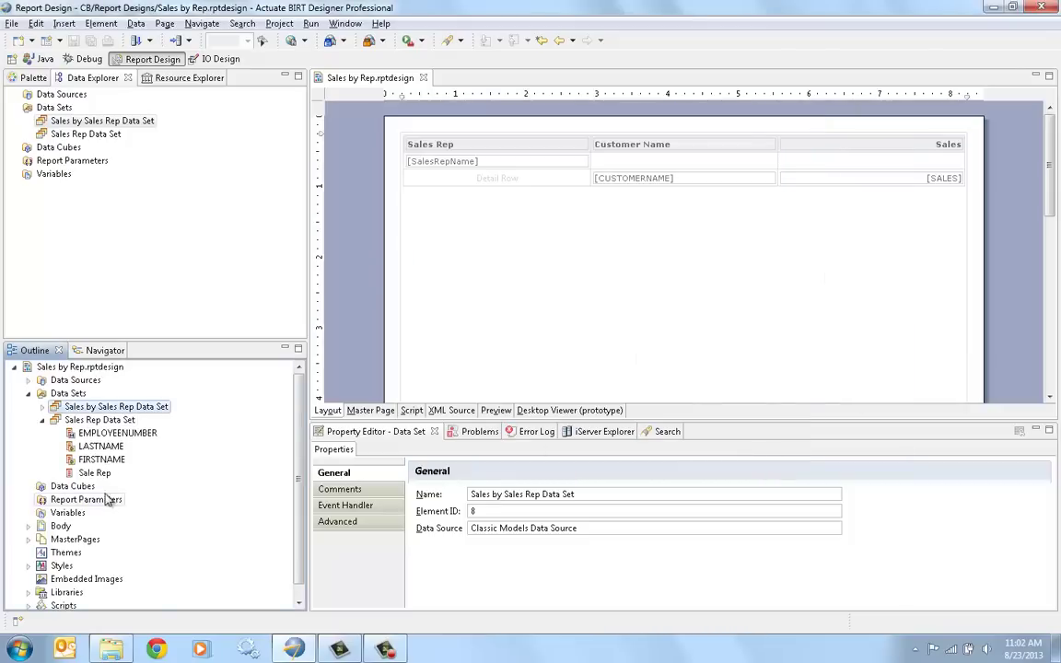
{"action": "double_click", "coordinate": [112, 421]}
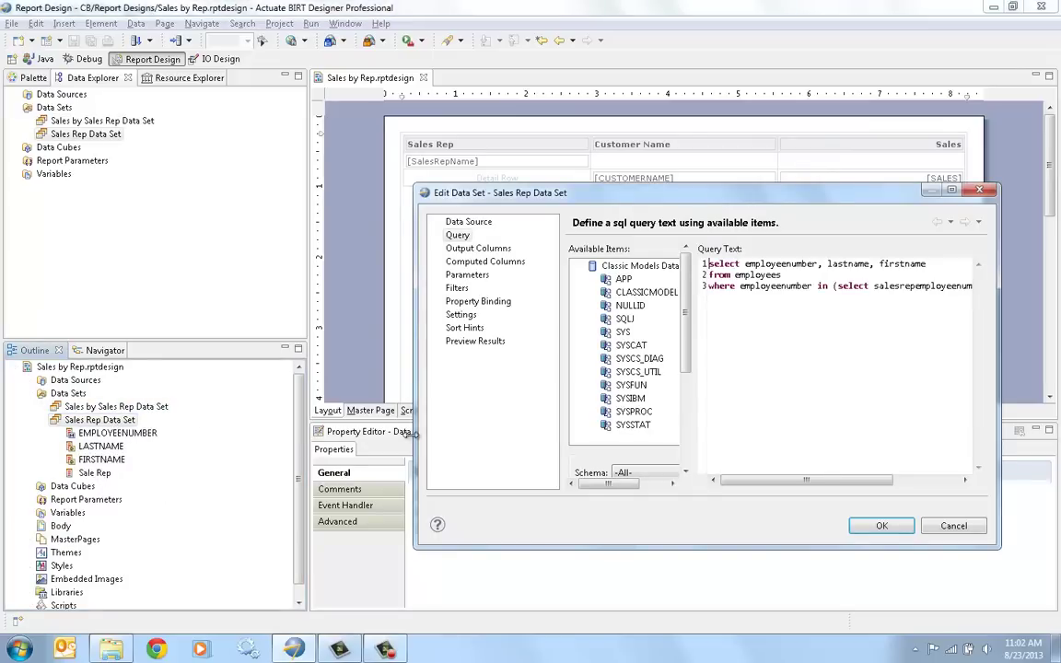
{"action": "left_click", "coordinate": [475, 341]}
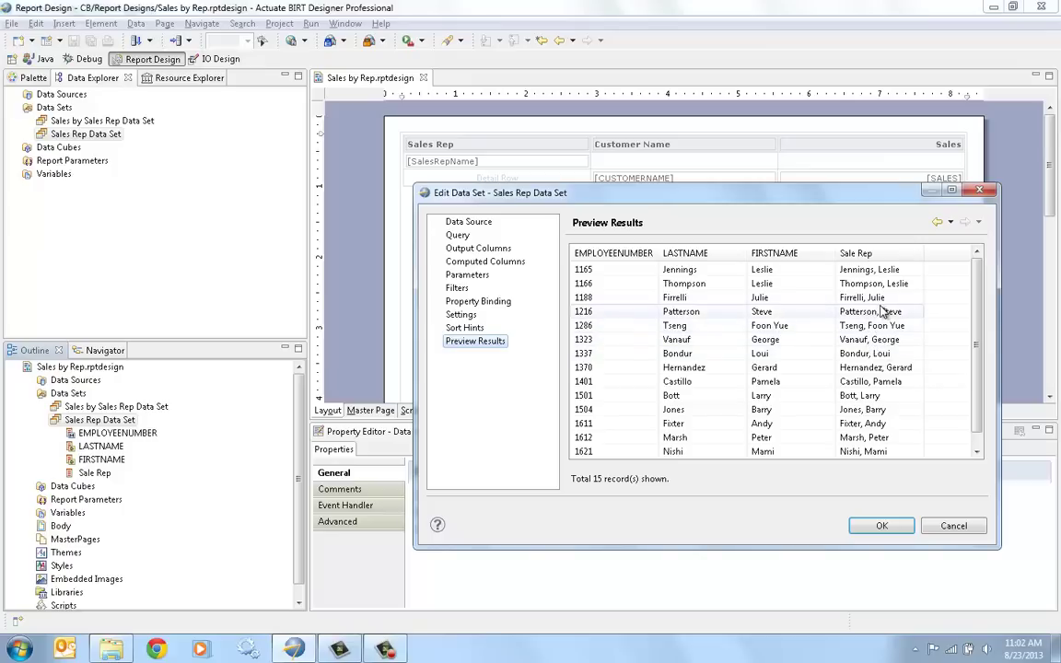
{"action": "left_click", "coordinate": [869, 529]}
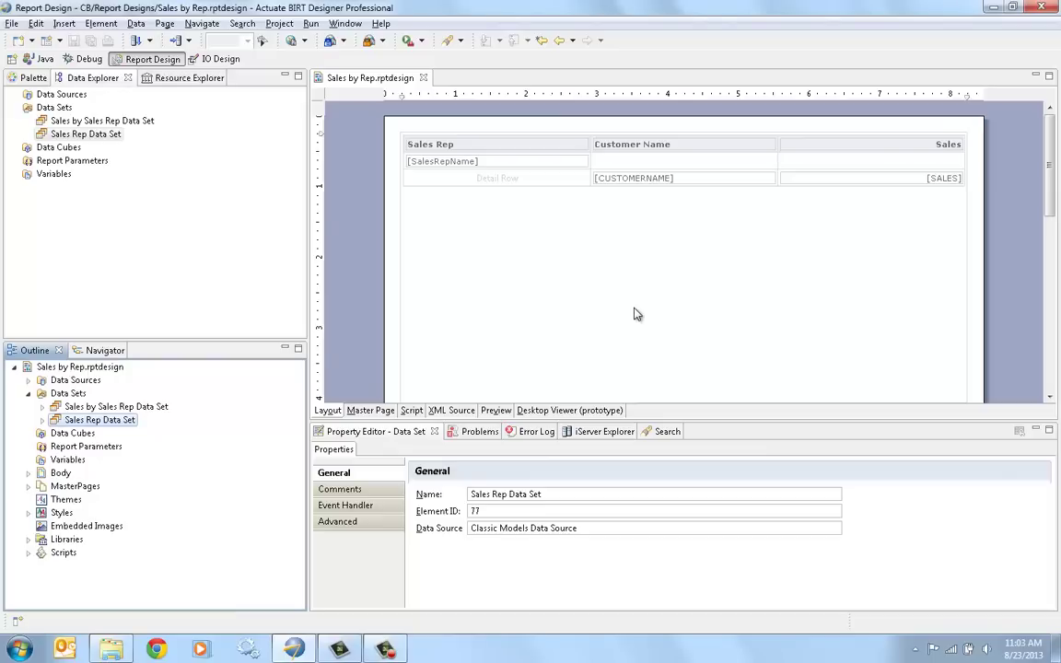
Add a dynamic filter condition on column EMPLOYEENUMBER to the Sales by Sales Rep Data Set.
{"action": "left_click", "coordinate": [131, 411]}
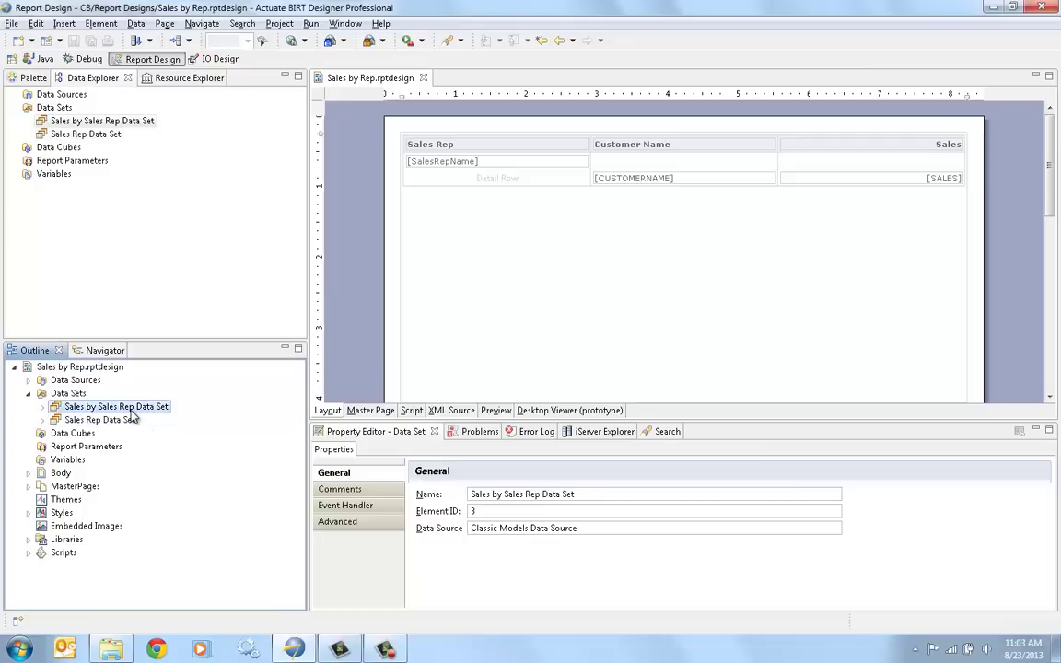
{"action": "double_click", "coordinate": [131, 411]}
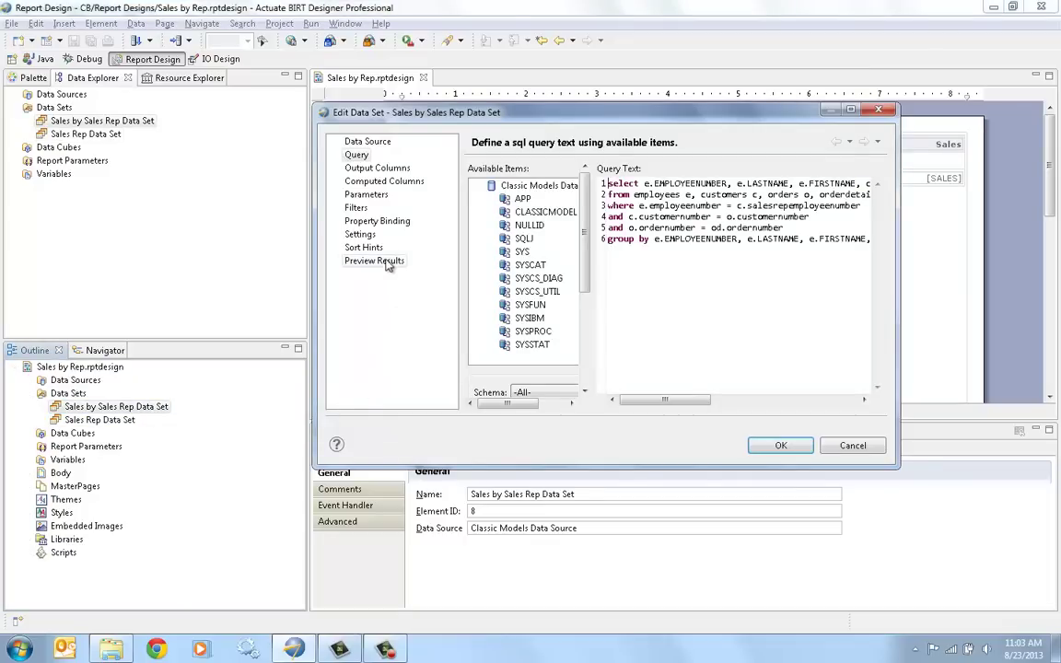
{"action": "left_click", "coordinate": [357, 208]}
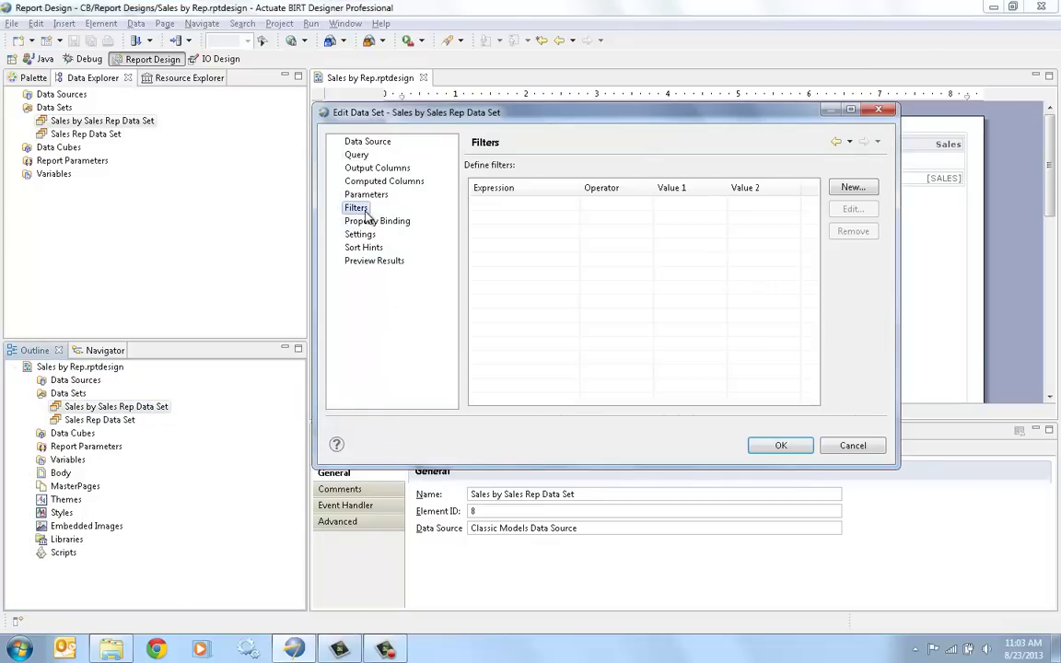
{"action": "left_click", "coordinate": [846, 188]}
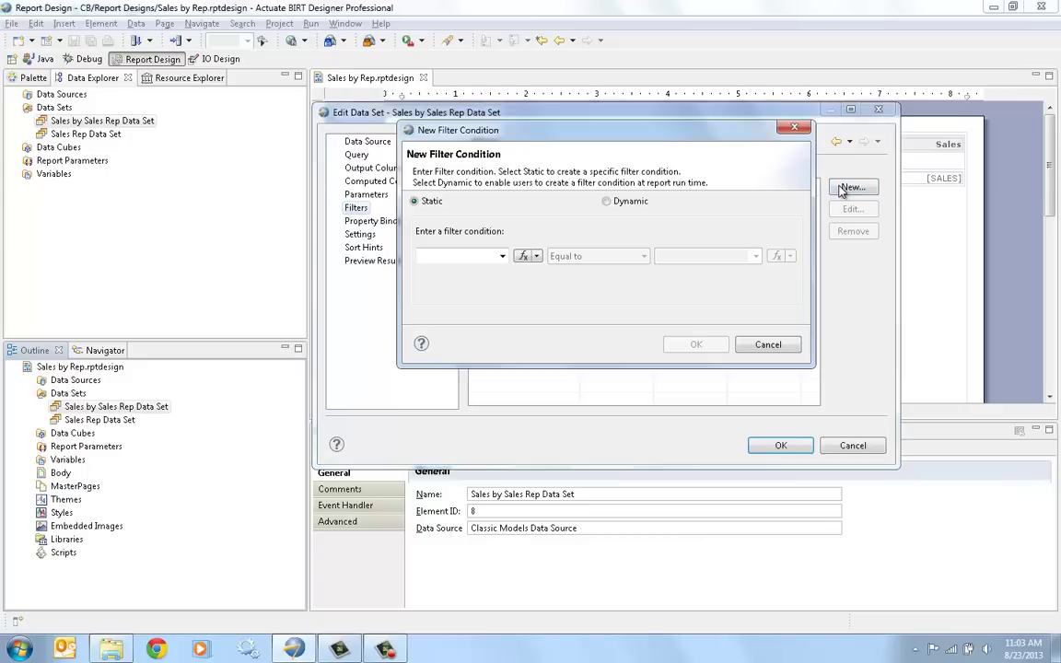
{"action": "left_click", "coordinate": [610, 202]}
{"action": "left_click", "coordinate": [786, 239]}
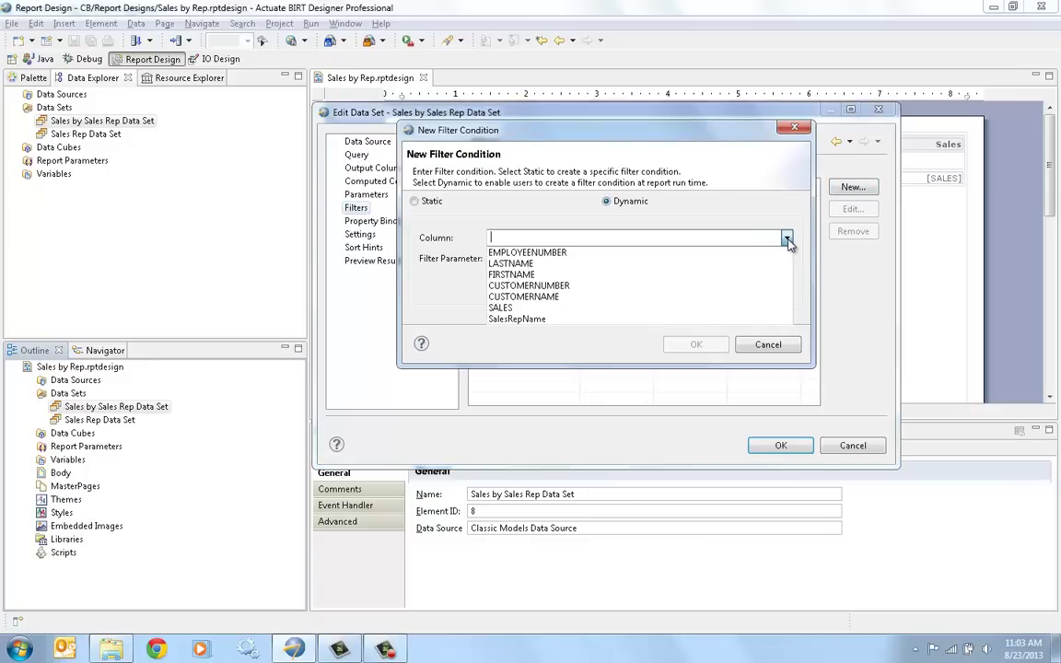
{"action": "left_click", "coordinate": [625, 257]}
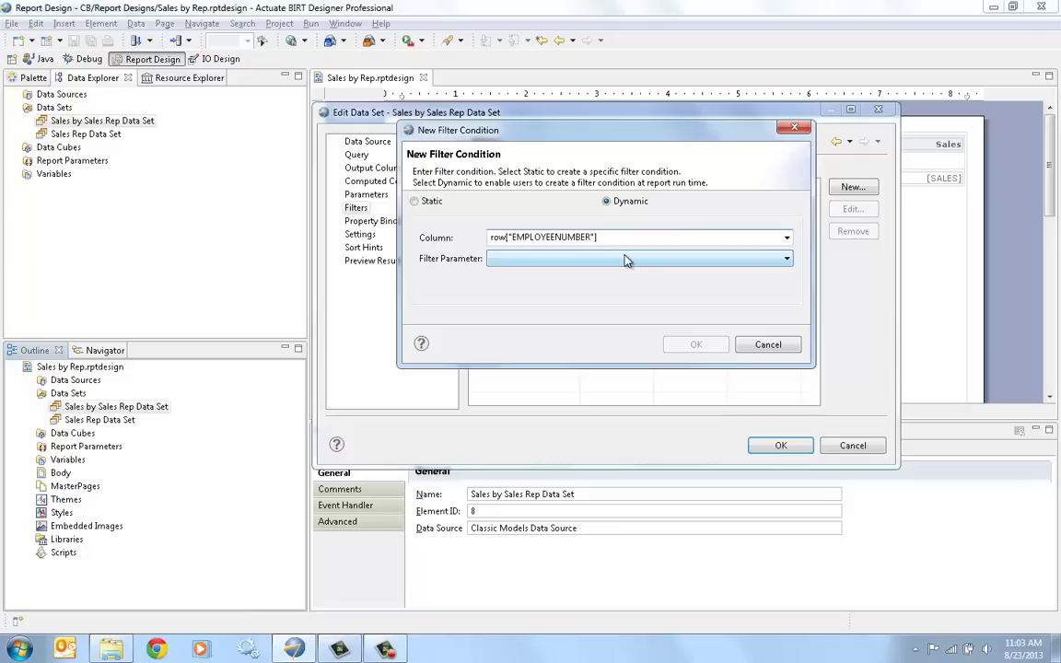
{"action": "left_click", "coordinate": [625, 260]}
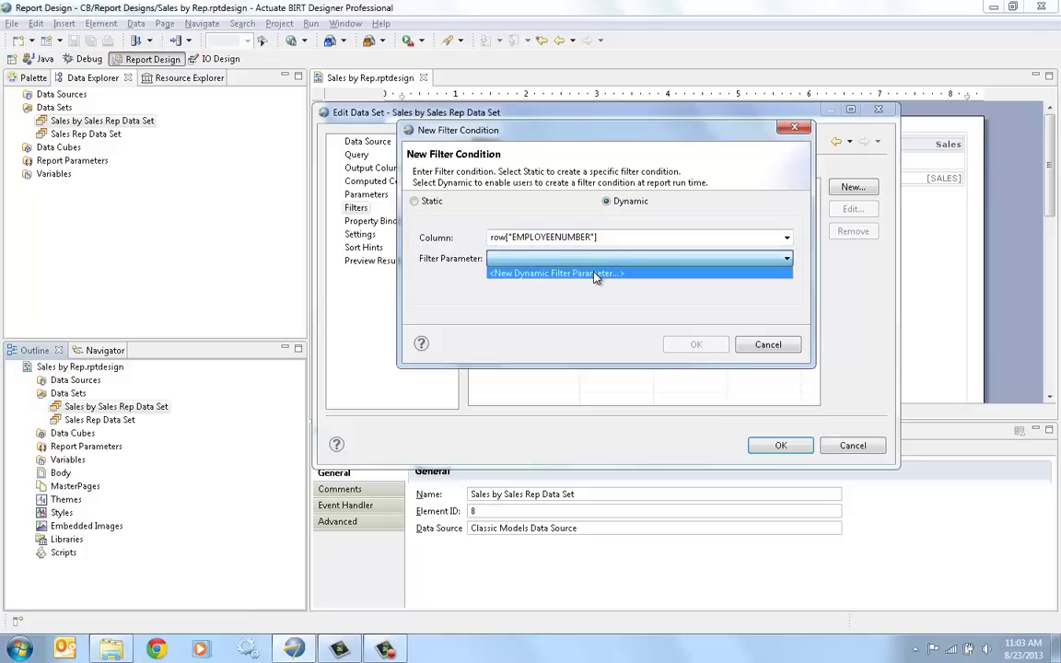
Create a new dynamic filter parameter named pSalesRep with prompt text 'Select Sales Rep'.
{"action": "left_click", "coordinate": [596, 275]}
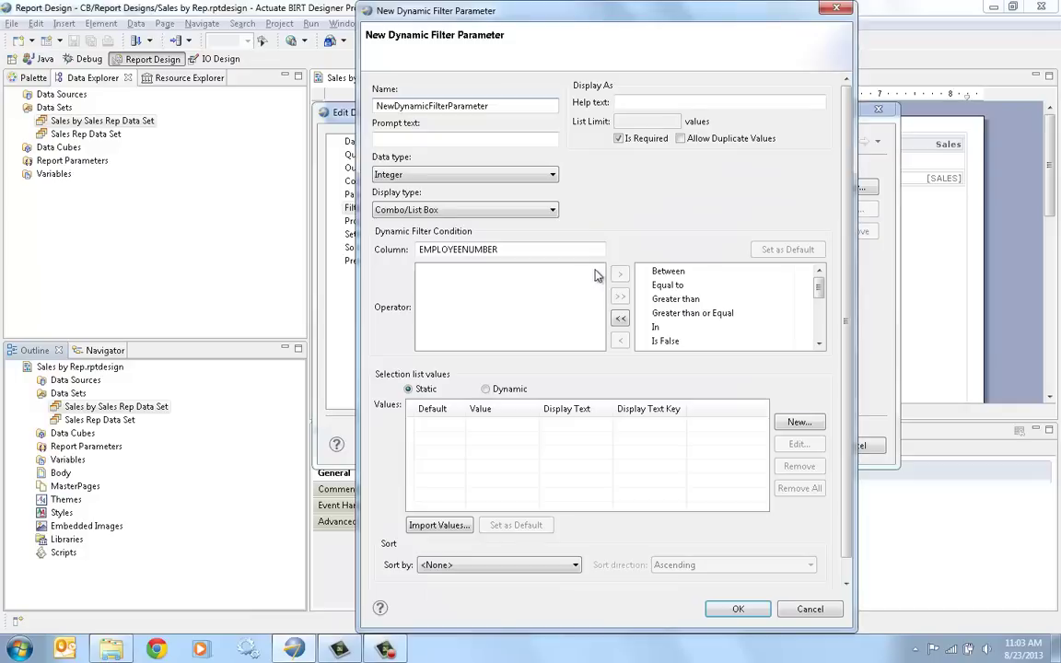
{"action": "left_click_drag", "start_coordinate": [514, 105], "coordinate": [350, 103]}
{"action": "type", "text": "pSale"}
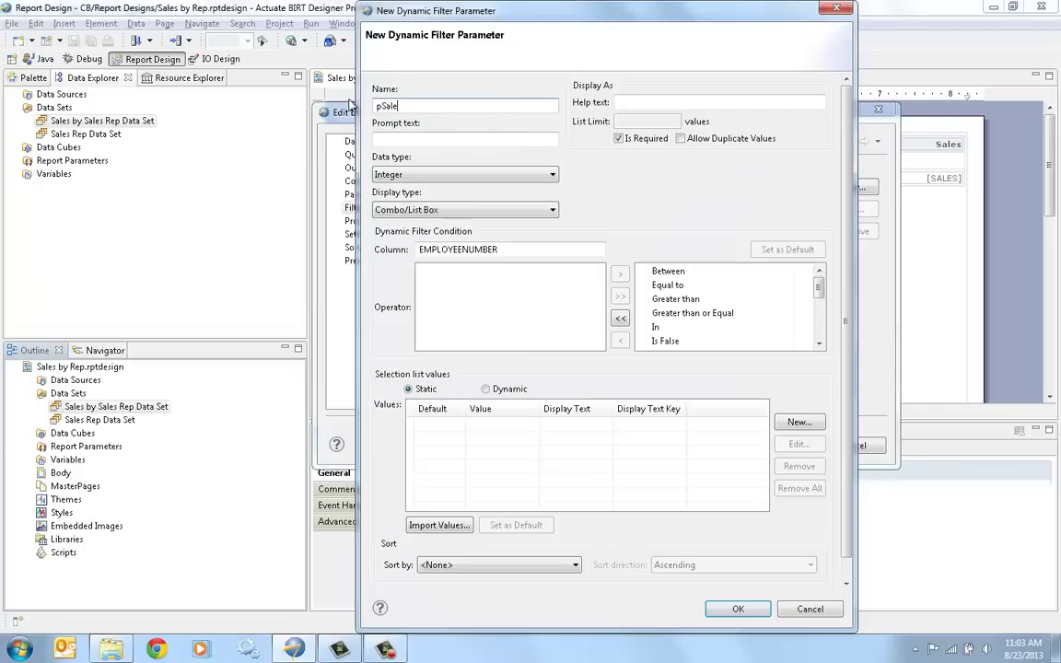
{"action": "type", "text": "sRep"}
{"action": "key", "text": "Tab"}
{"action": "type", "text": "S"}
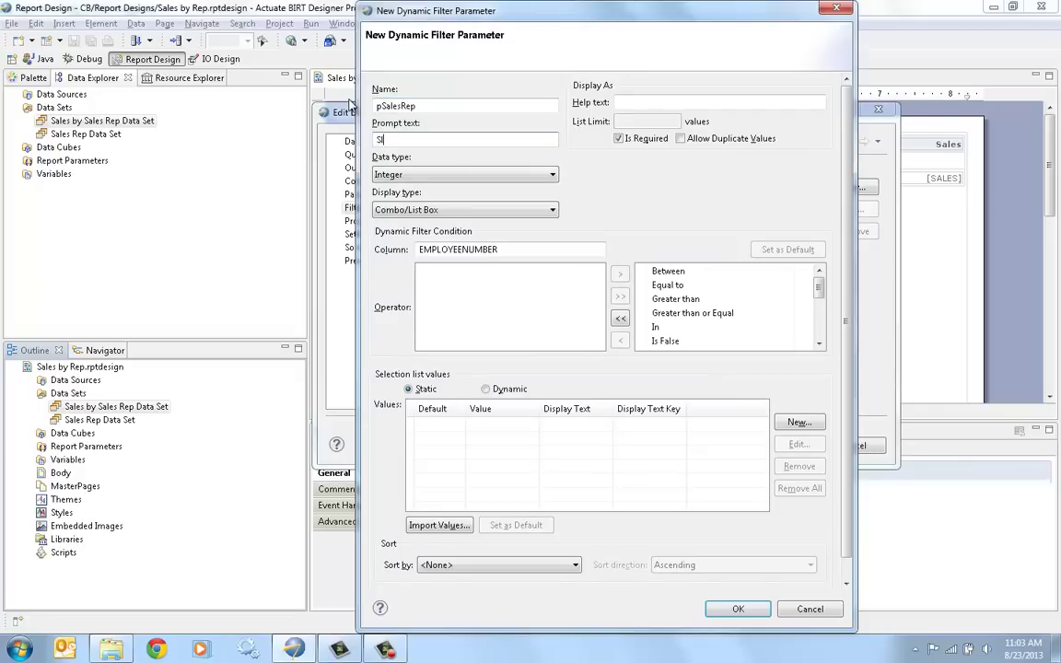
{"action": "type", "text": "elect Sales Rep"}
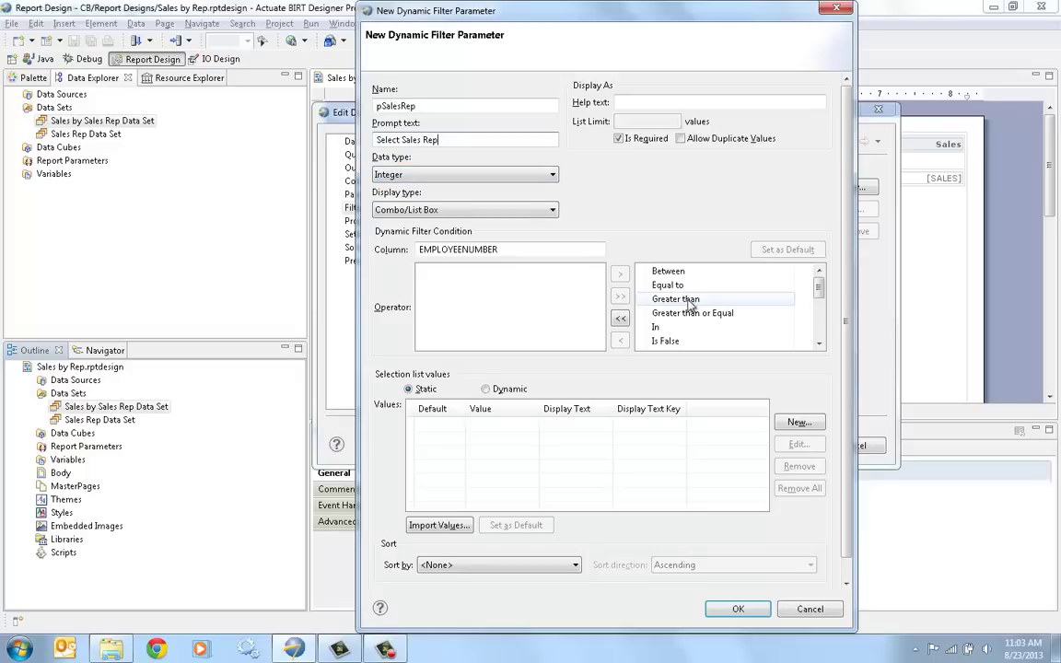
Limit the parameter's chosen operators to the In operator.
{"action": "mouse_move", "coordinate": [820, 286]}
{"action": "left_mouse_down"}
{"action": "mouse_move", "coordinate": [821, 333]}
{"action": "mouse_move", "coordinate": [823, 288]}
{"action": "left_mouse_up"}
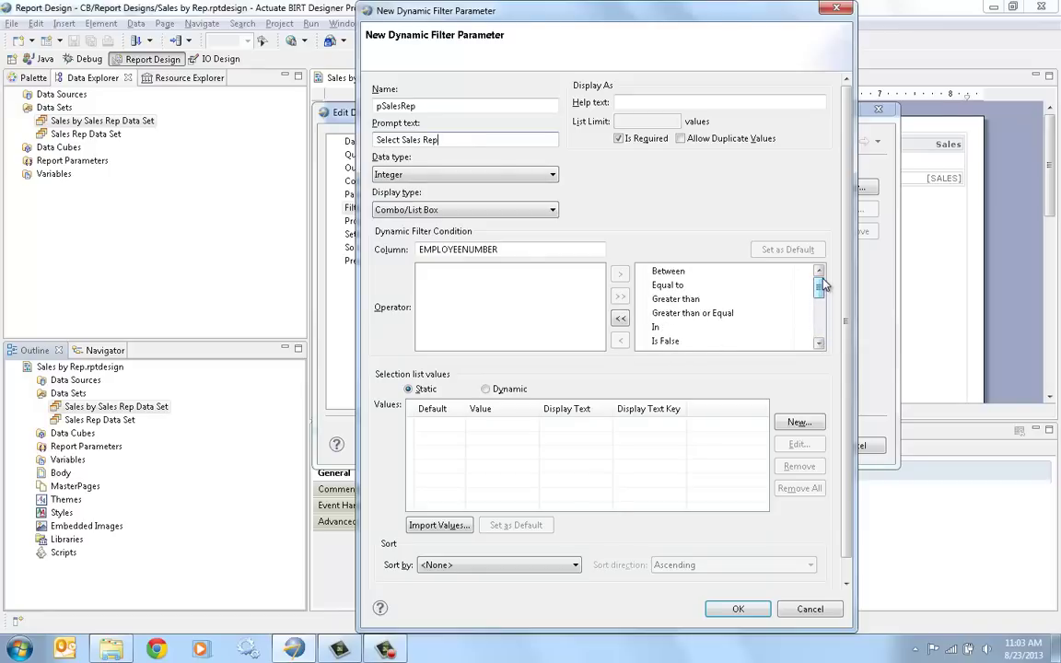
{"action": "left_click", "coordinate": [619, 318]}
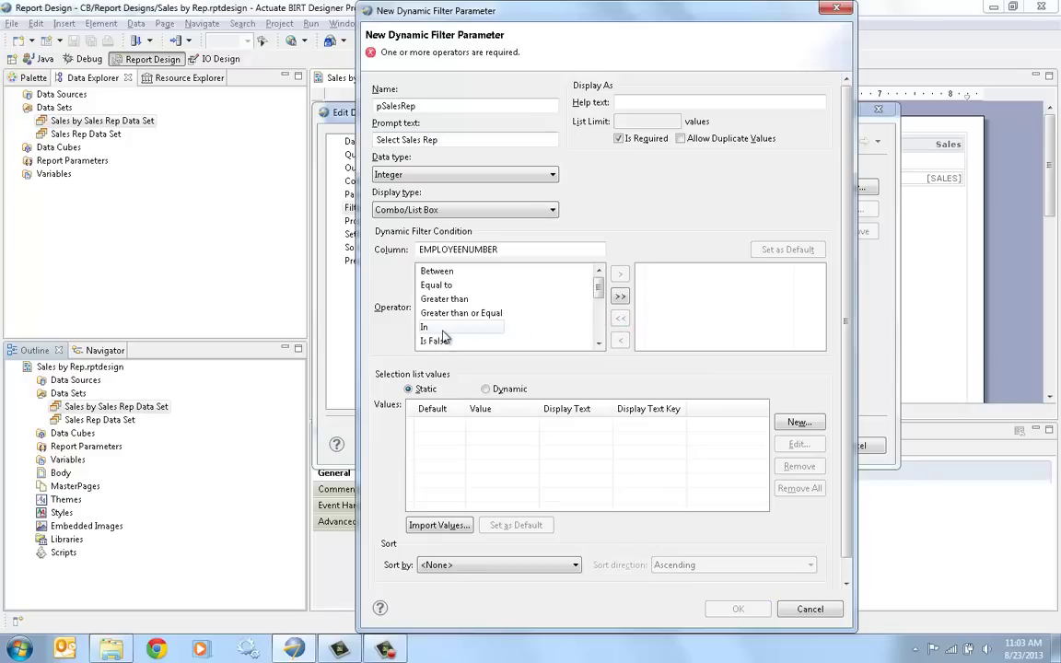
{"action": "left_click", "coordinate": [465, 327]}
{"action": "left_click", "coordinate": [620, 275]}
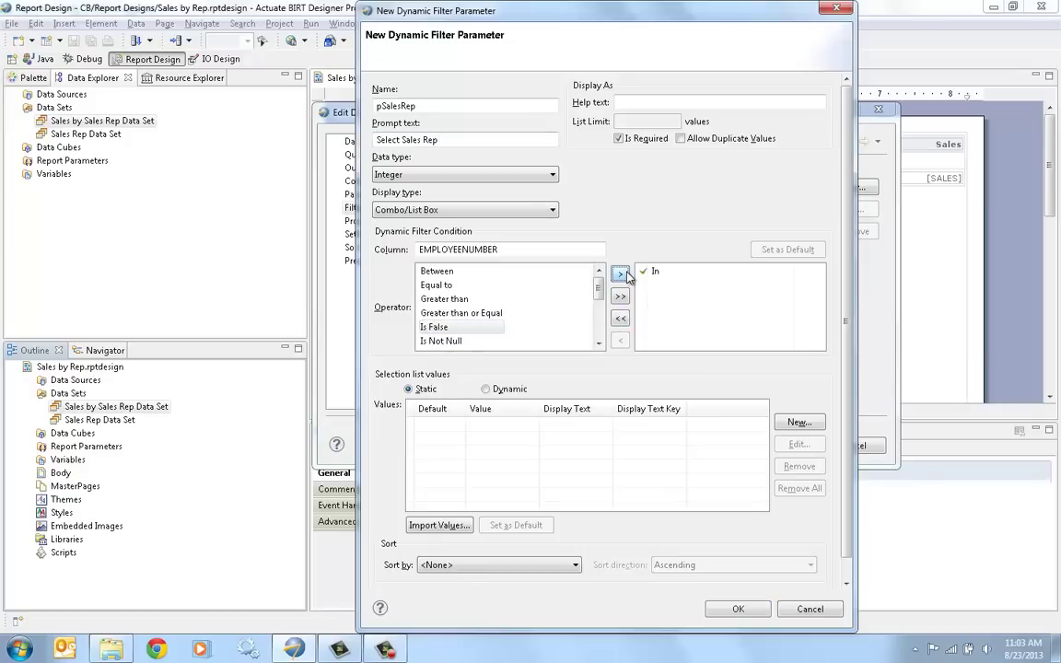
List values dynamically with EMPLOYEENUMBER as value and Sale Rep as display text, then confirm both dialogs.
{"action": "left_click", "coordinate": [499, 390]}
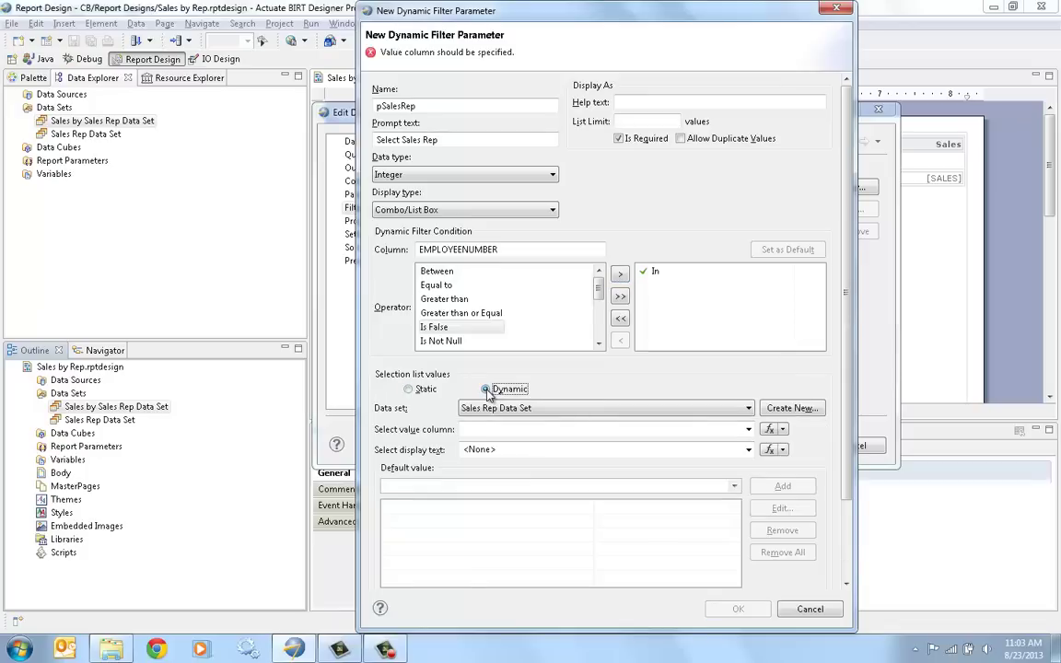
{"action": "left_click", "coordinate": [749, 430]}
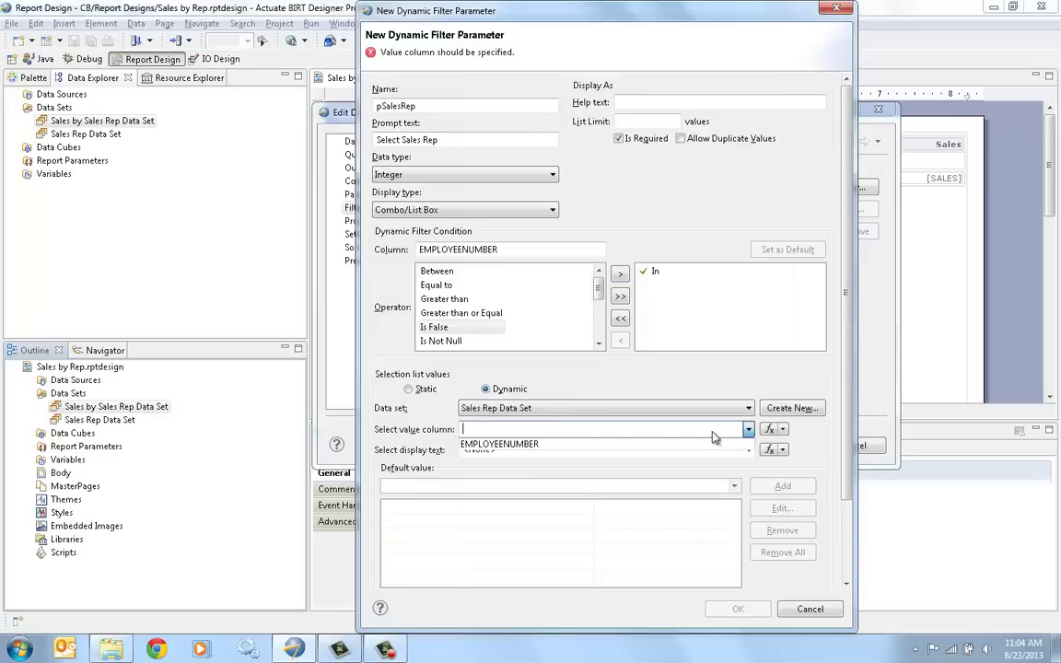
{"action": "left_click", "coordinate": [543, 444]}
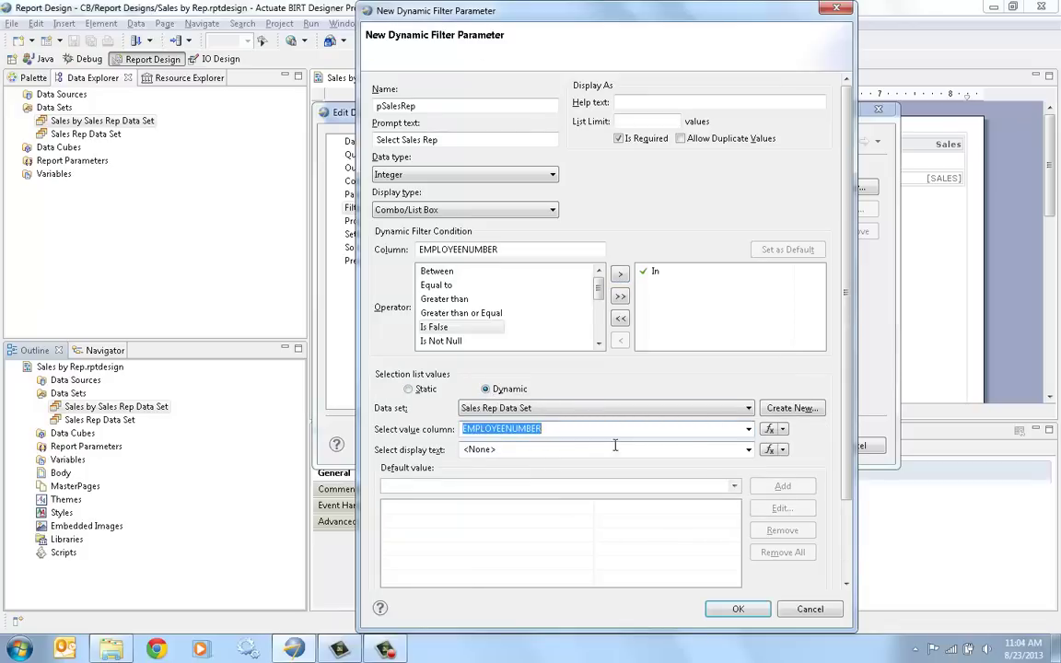
{"action": "left_click", "coordinate": [748, 450]}
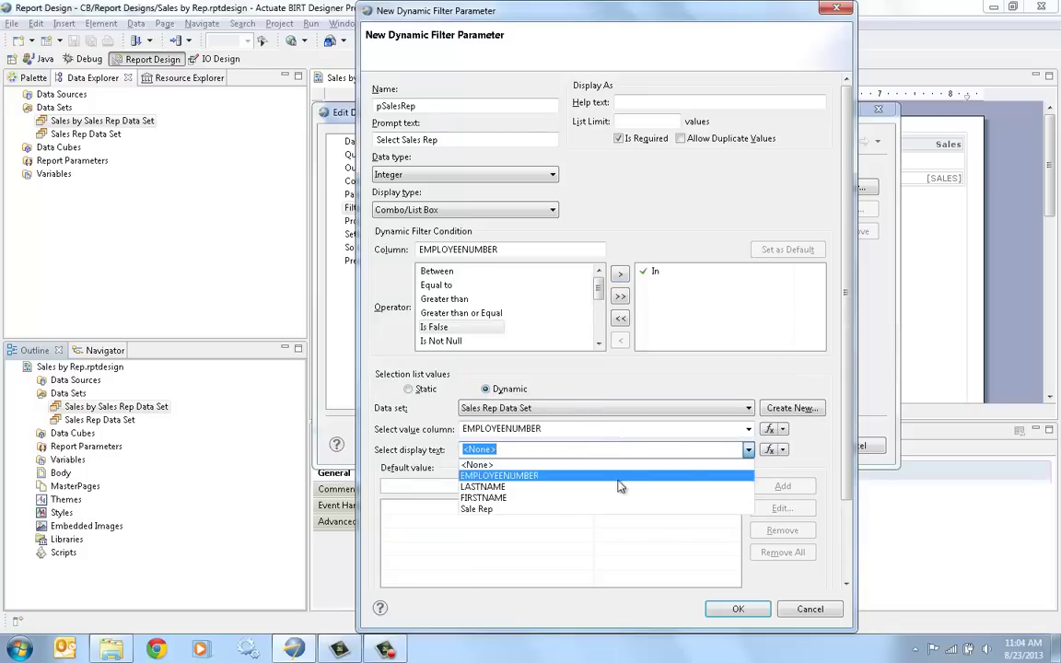
{"action": "left_click", "coordinate": [562, 509]}
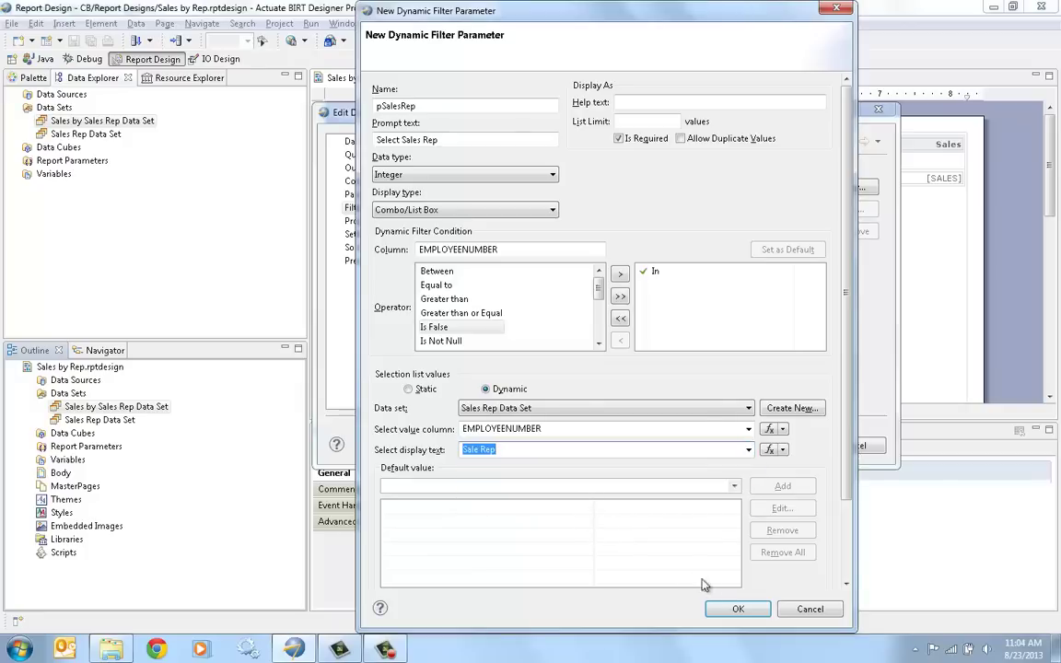
{"action": "left_click", "coordinate": [737, 608]}
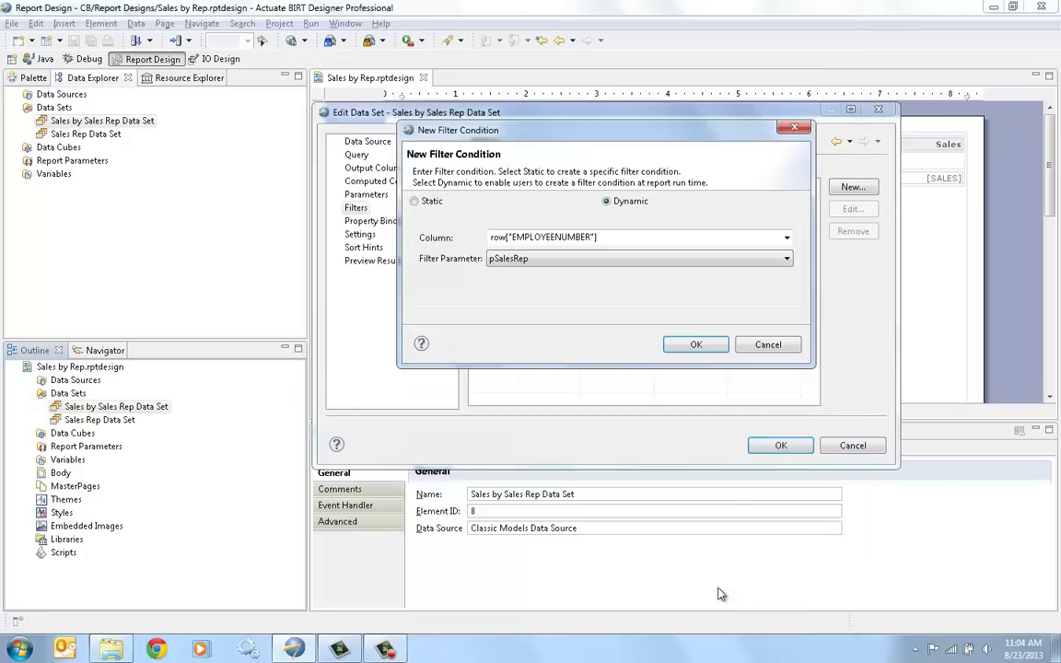
{"action": "left_click", "coordinate": [692, 344]}
Save the data set changes and run the report for three selected sales reps.
{"action": "left_click", "coordinate": [779, 446]}
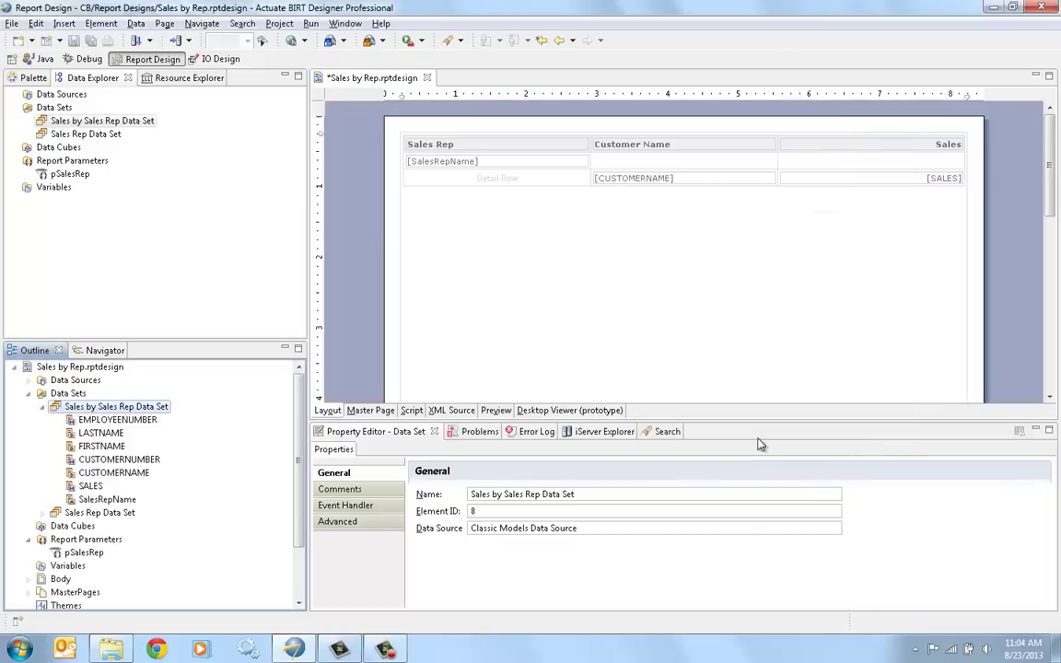
{"action": "left_click", "coordinate": [293, 42]}
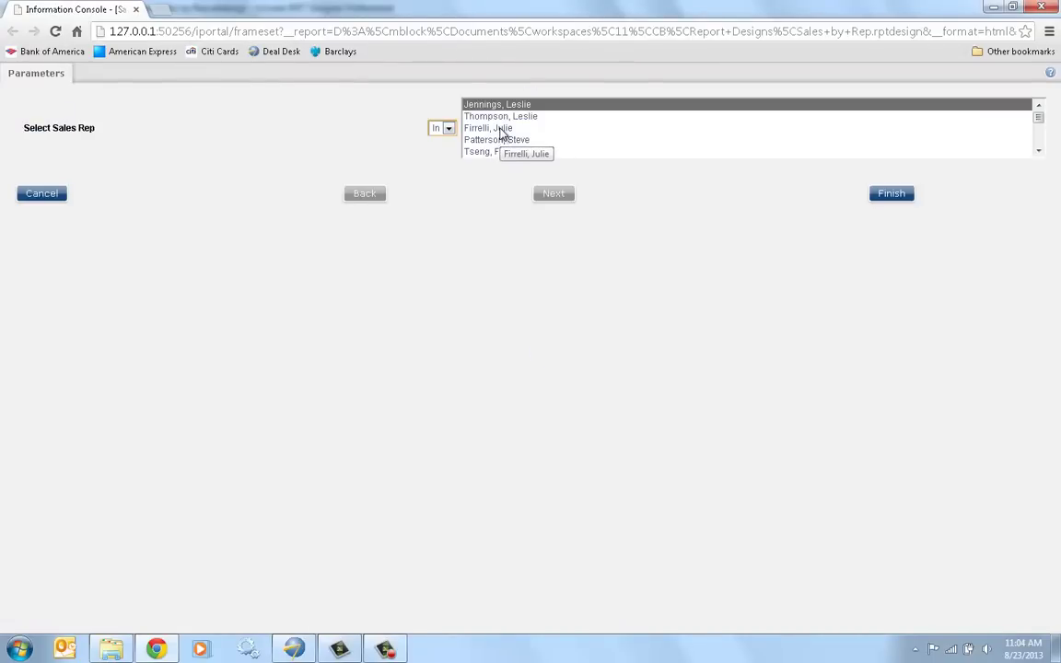
{"action": "left_click", "coordinate": [503, 131], "text": "ctrl"}
{"action": "left_click", "coordinate": [497, 152], "text": "ctrl"}
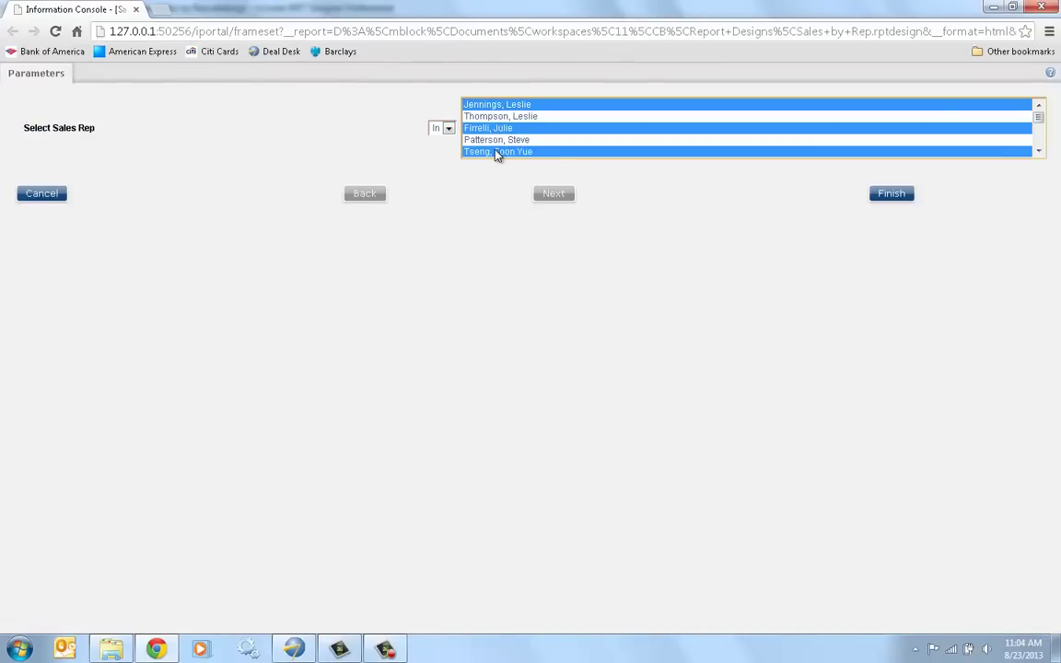
{"action": "left_click", "coordinate": [885, 197]}
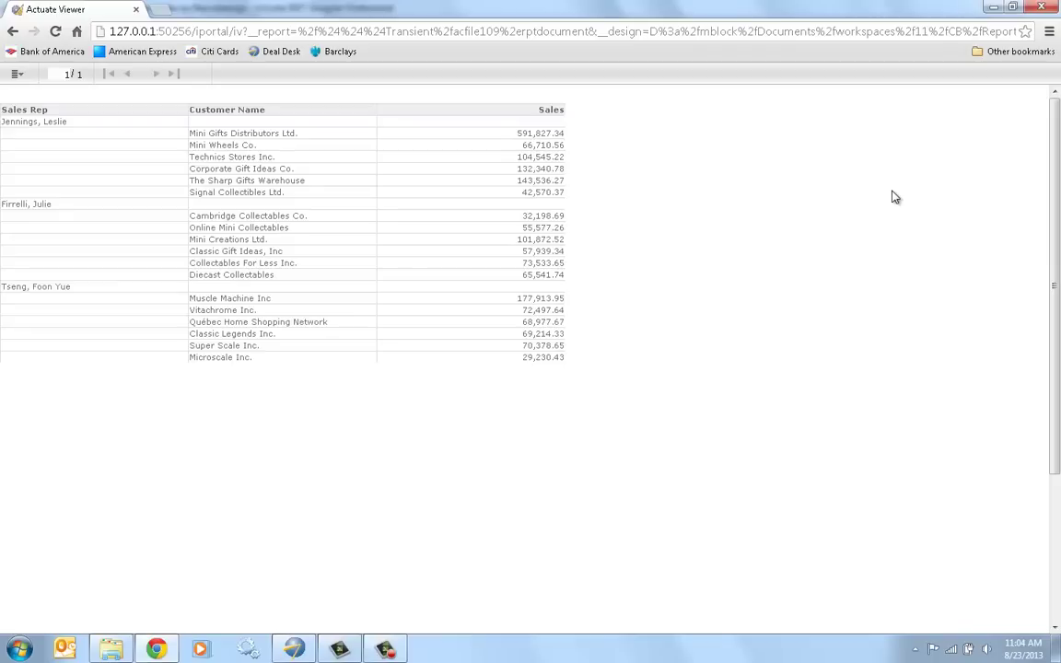
{"action": "left_click", "coordinate": [1042, 9]}
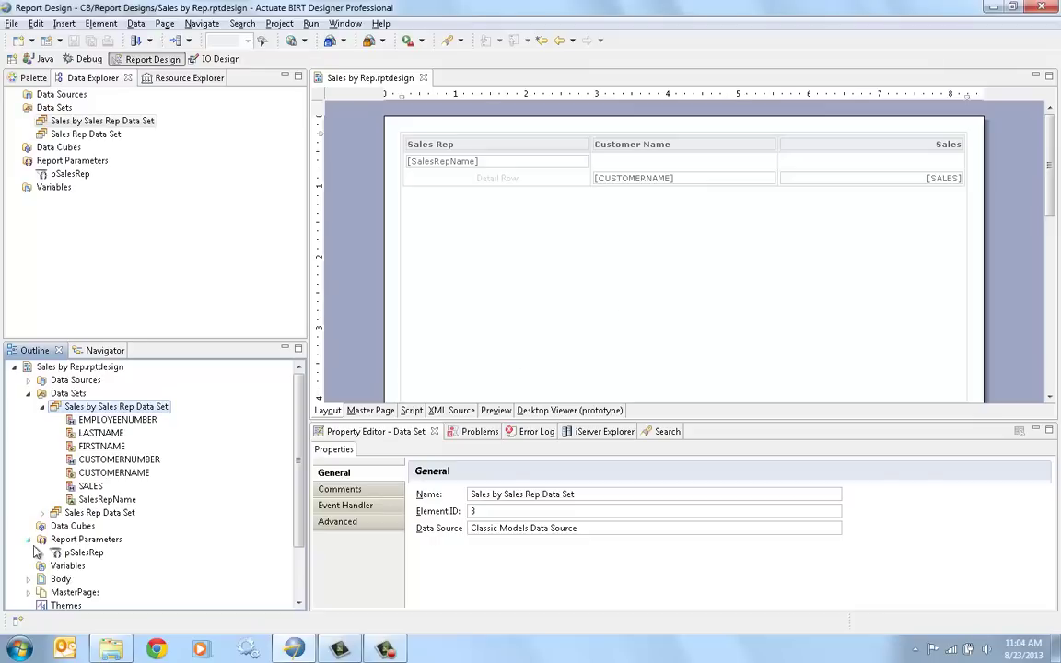
Delete the pSalesRep parameter and remove its filter from the Sales by Sales Rep Data Set.
{"action": "left_click", "coordinate": [64, 553]}
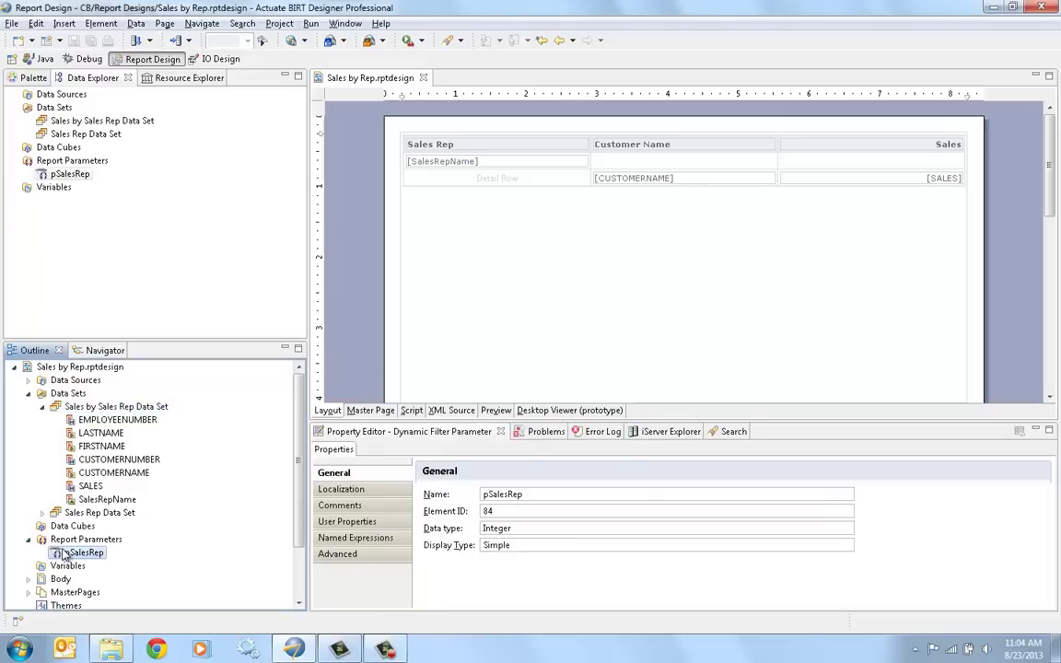
{"action": "key", "text": "Delete"}
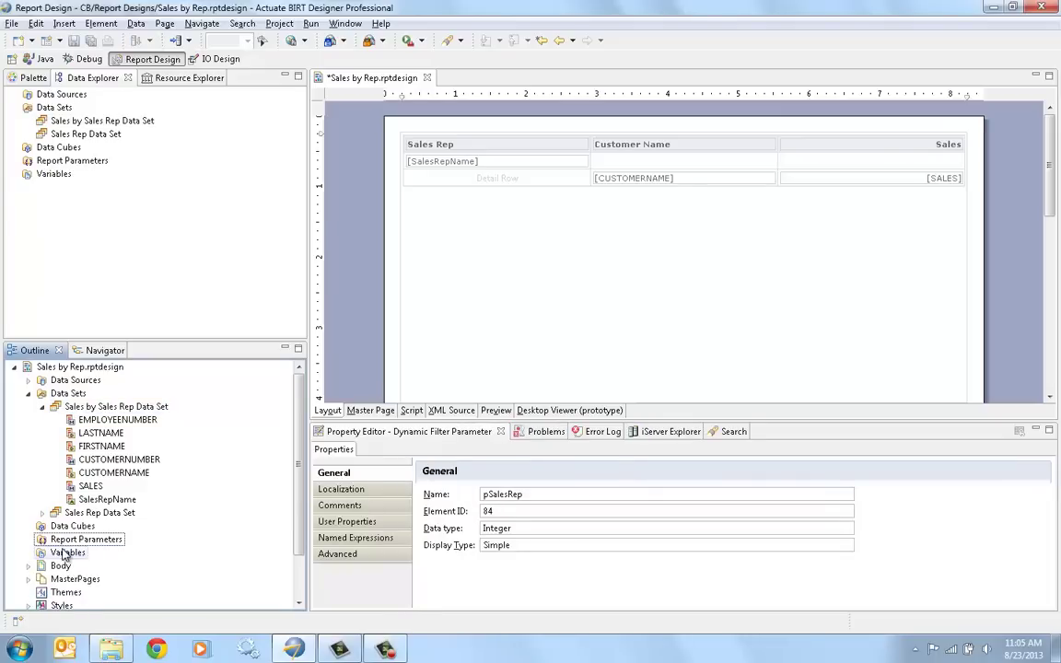
{"action": "double_click", "coordinate": [129, 407]}
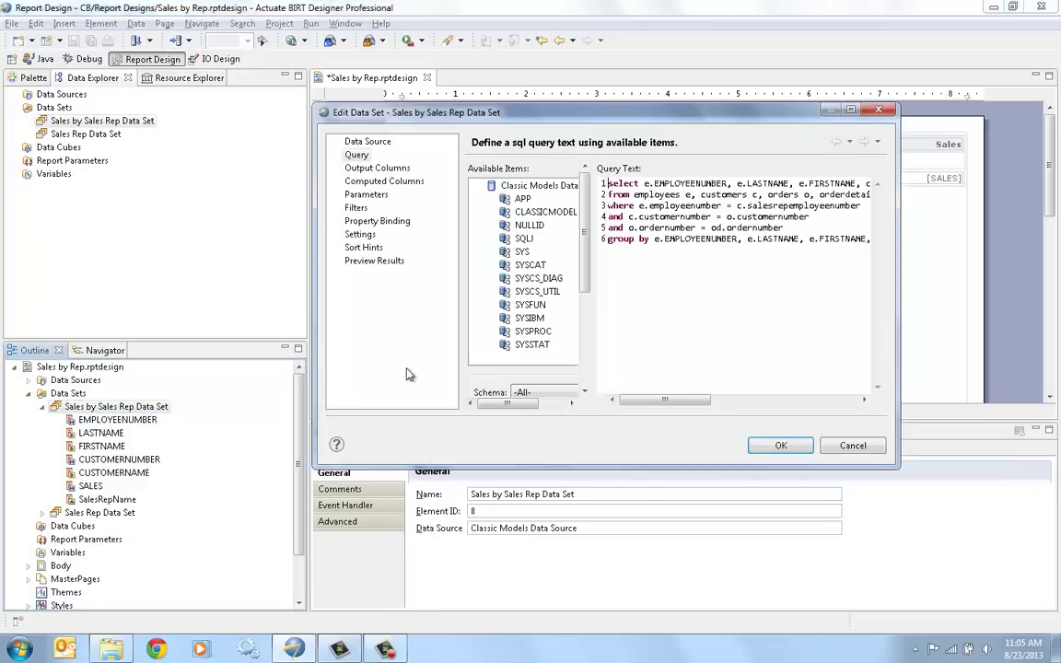
{"action": "left_click", "coordinate": [356, 207]}
{"action": "left_click", "coordinate": [505, 203]}
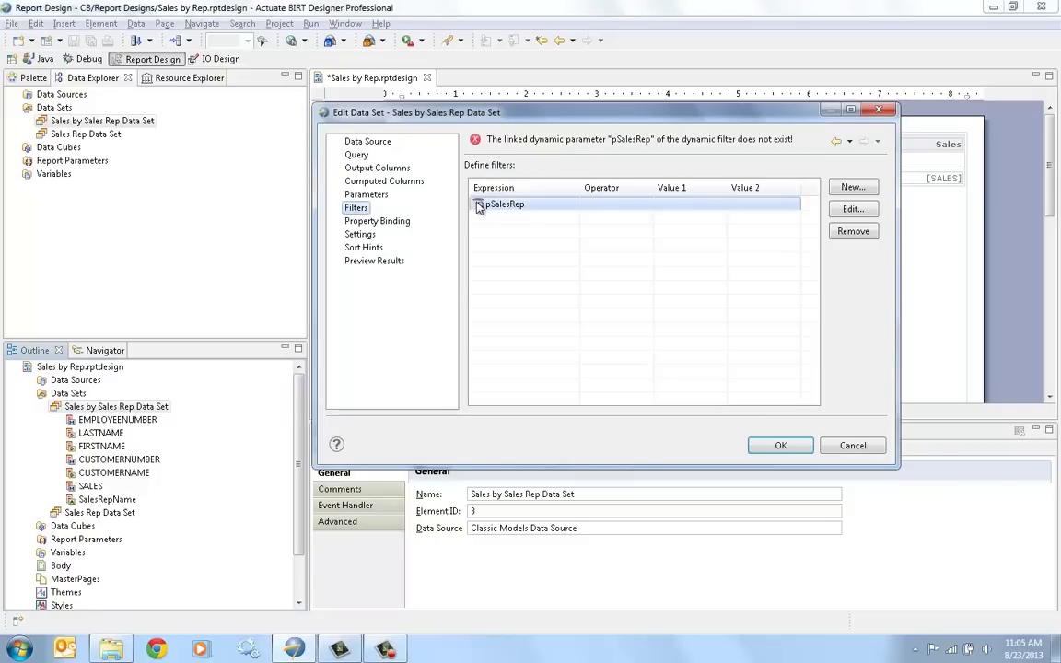
{"action": "left_click", "coordinate": [873, 235]}
{"action": "left_click", "coordinate": [782, 447]}
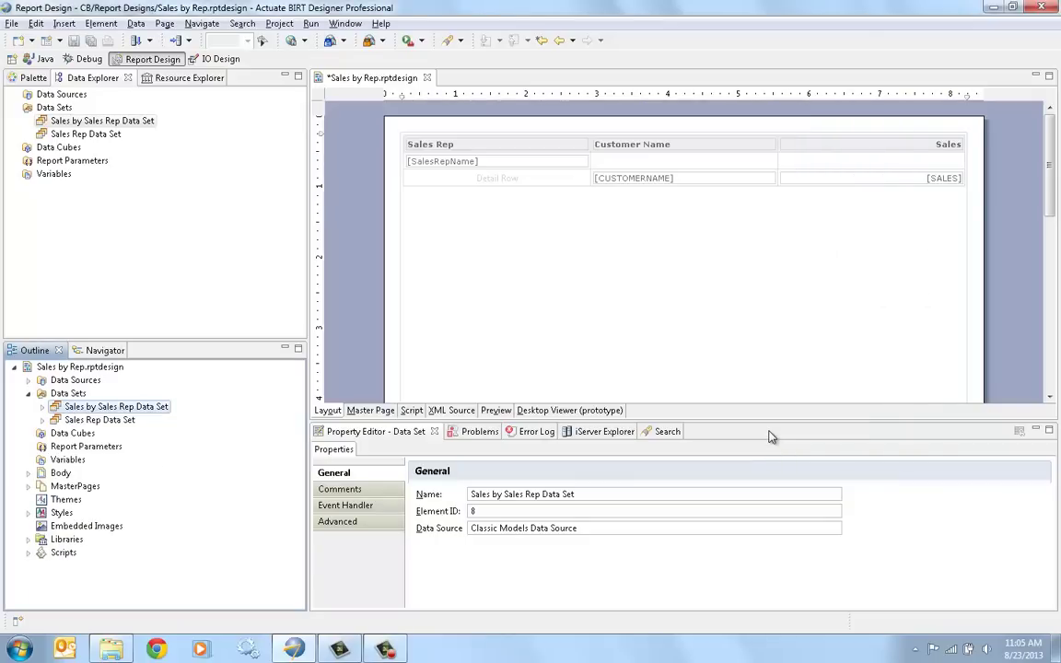
{"action": "right_click", "coordinate": [77, 452]}
Name the new report parameter pSalesRep with prompt text 'Select Sales Rep'.
{"action": "left_click", "coordinate": [129, 461]}
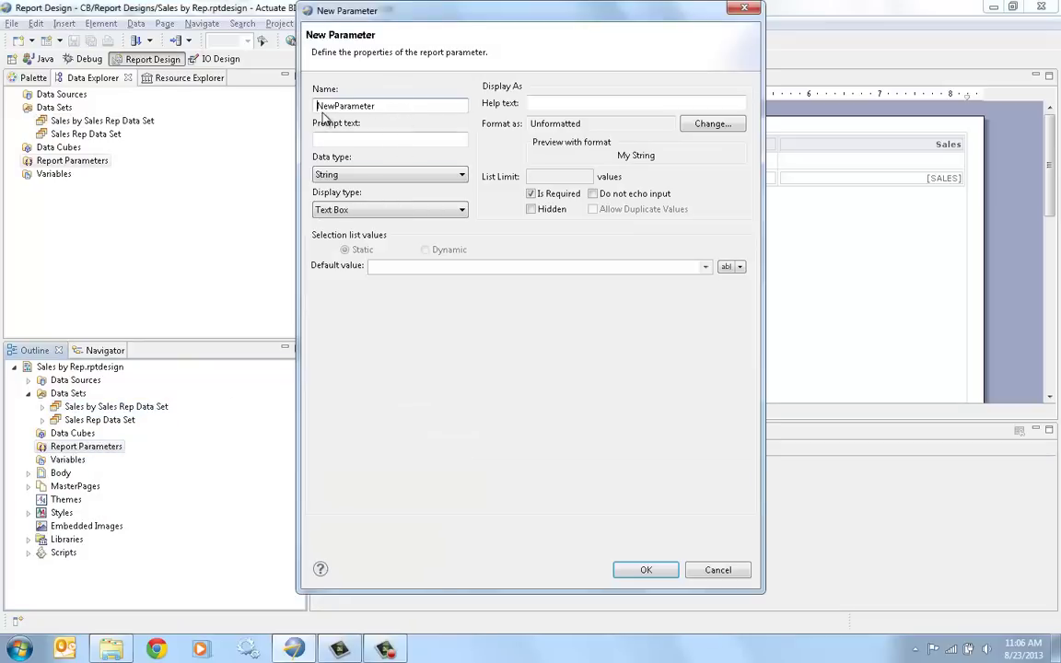
{"action": "left_click_drag", "start_coordinate": [417, 105], "coordinate": [308, 97]}
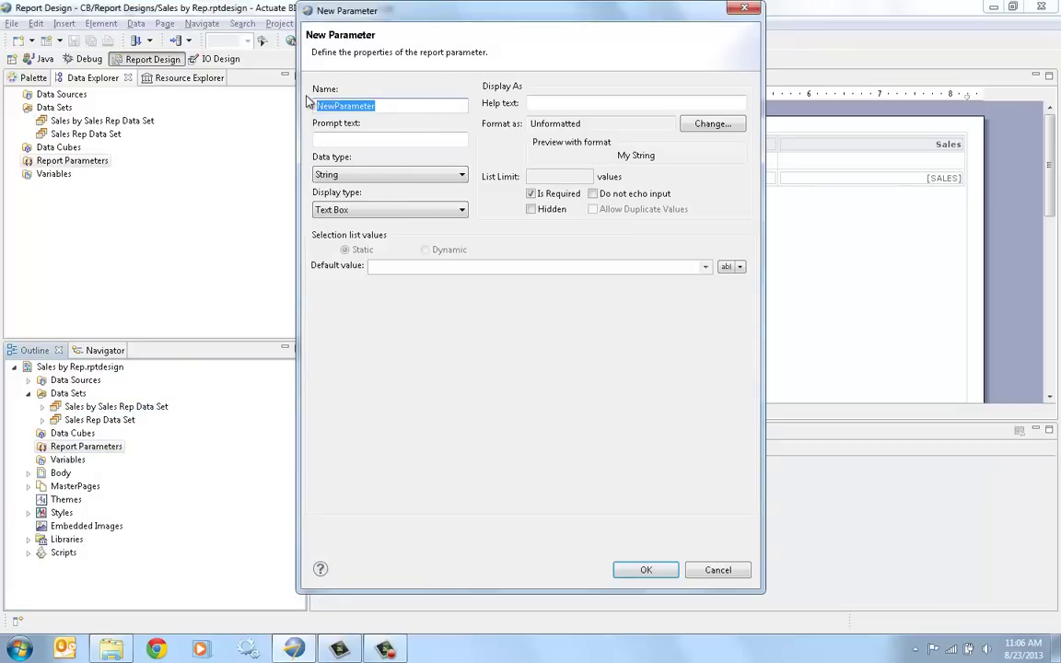
{"action": "type", "text": "pSalesRep"}
{"action": "key", "text": "Tab"}
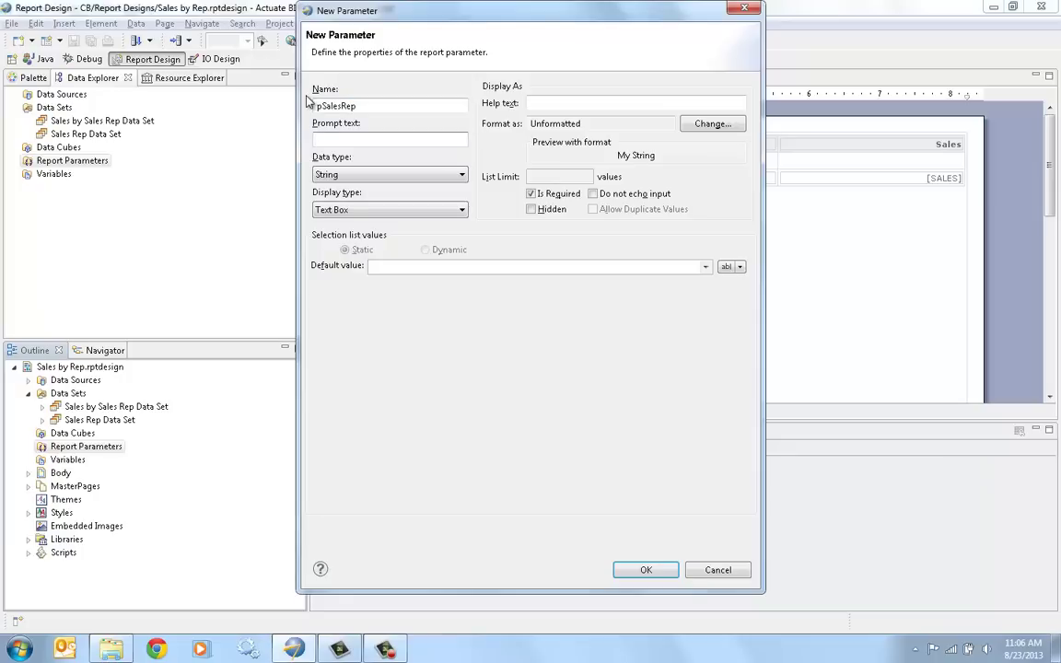
{"action": "type", "text": "Select Sales Rep"}
Make pSalesRep an Integer list box allowing multiple values.
{"action": "left_click", "coordinate": [359, 176]}
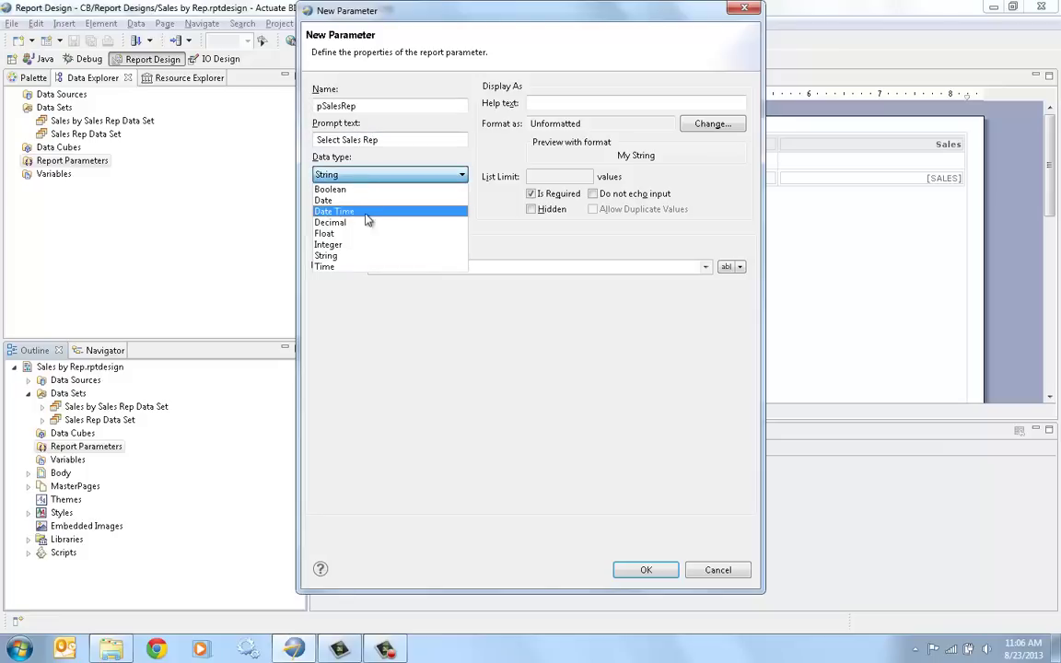
{"action": "left_click", "coordinate": [364, 246]}
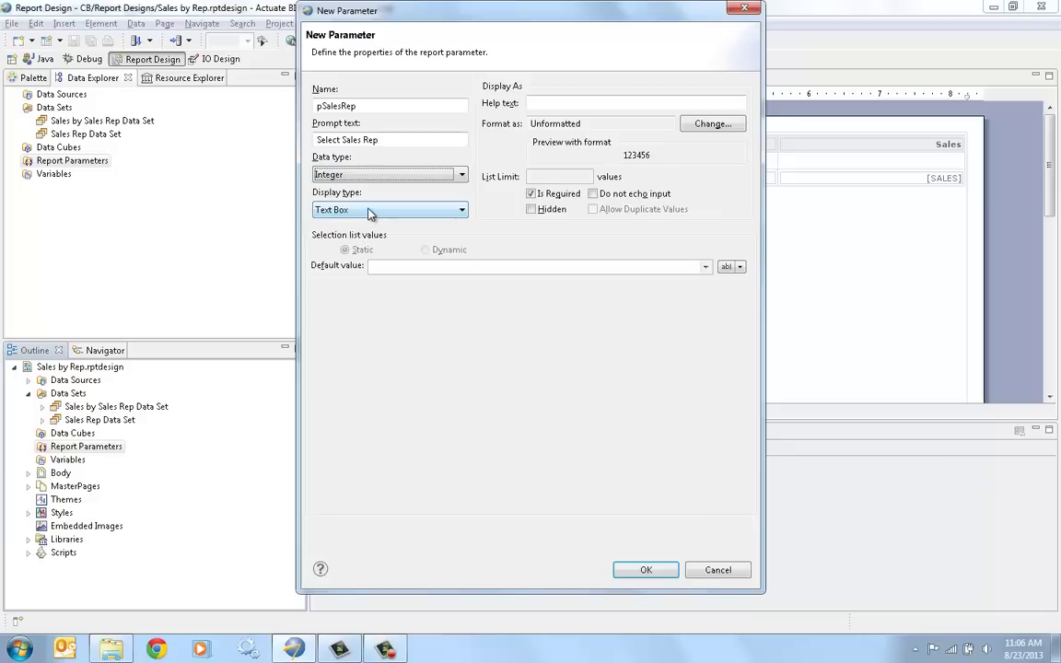
{"action": "left_click", "coordinate": [387, 210]}
{"action": "left_click", "coordinate": [344, 259]}
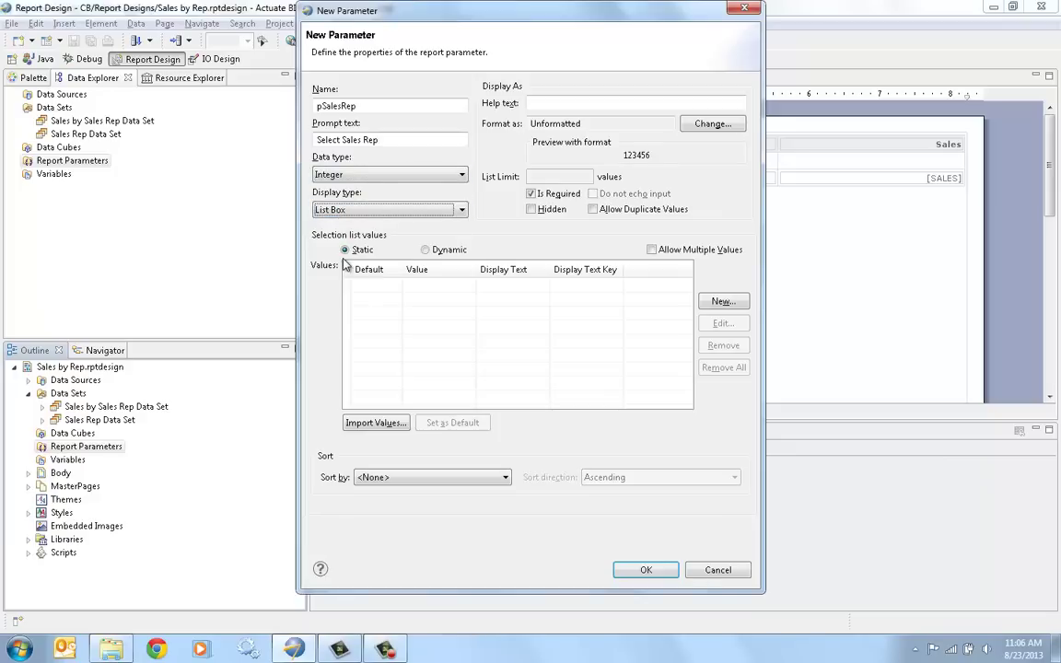
{"action": "left_click", "coordinate": [651, 250]}
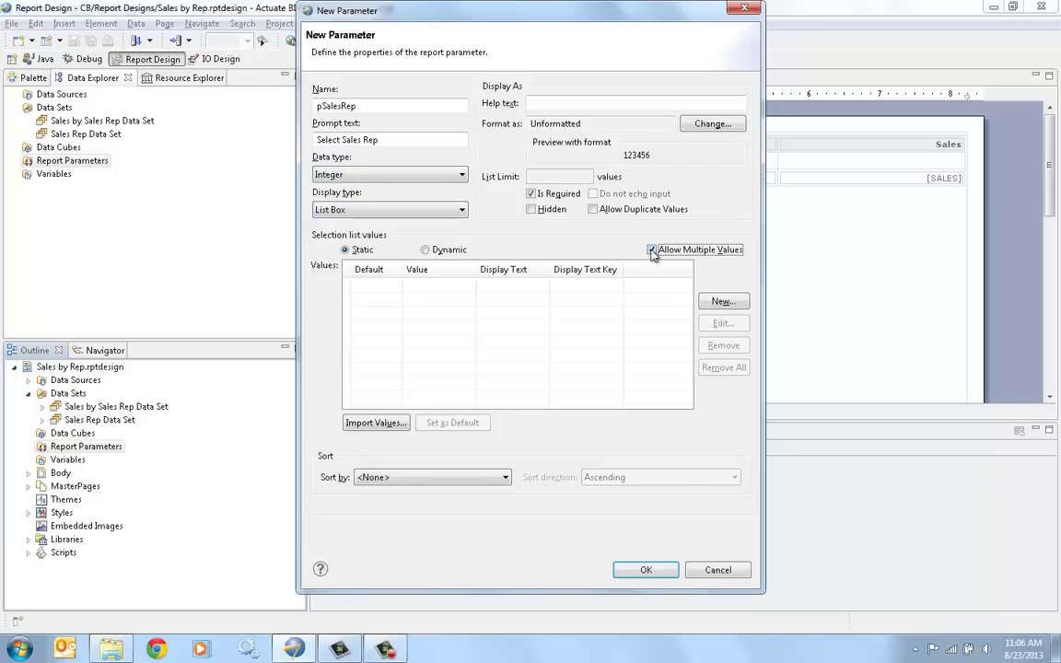
Fill the list dynamically from Sales Rep Data Set: EMPLOYEENUMBER values, Sale Rep display text.
{"action": "left_click", "coordinate": [426, 251]}
{"action": "left_click", "coordinate": [566, 275]}
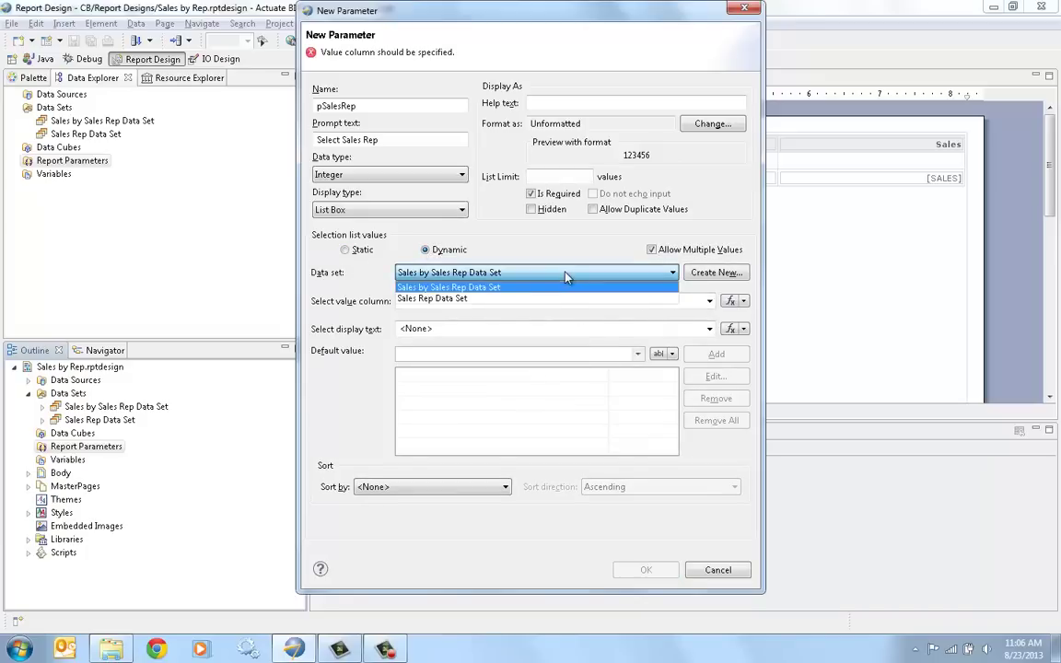
{"action": "left_click", "coordinate": [540, 300]}
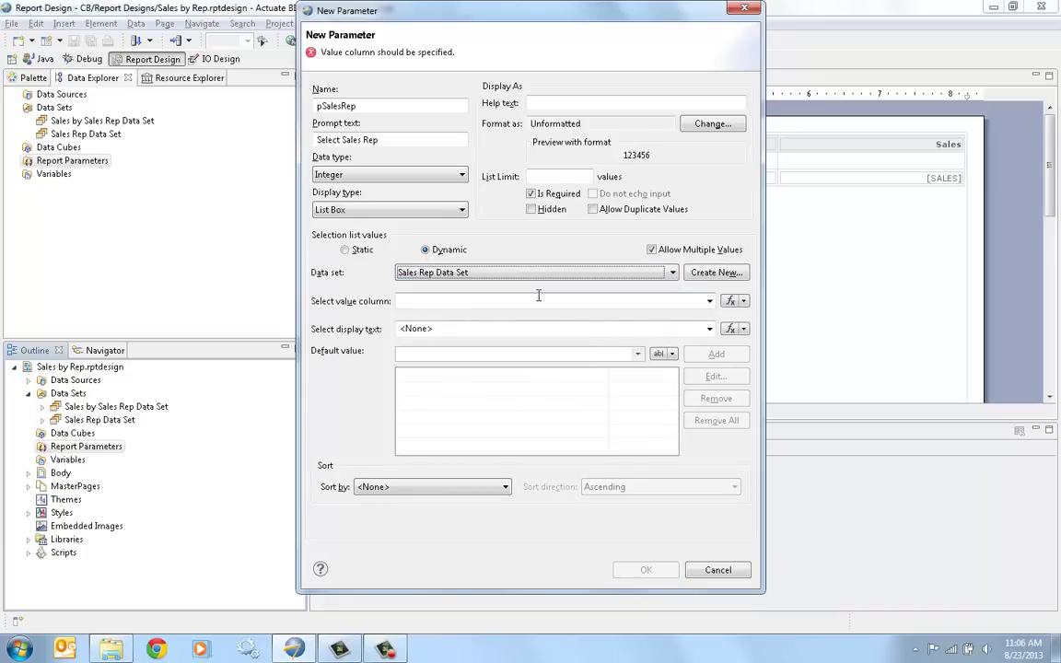
{"action": "left_click", "coordinate": [707, 302]}
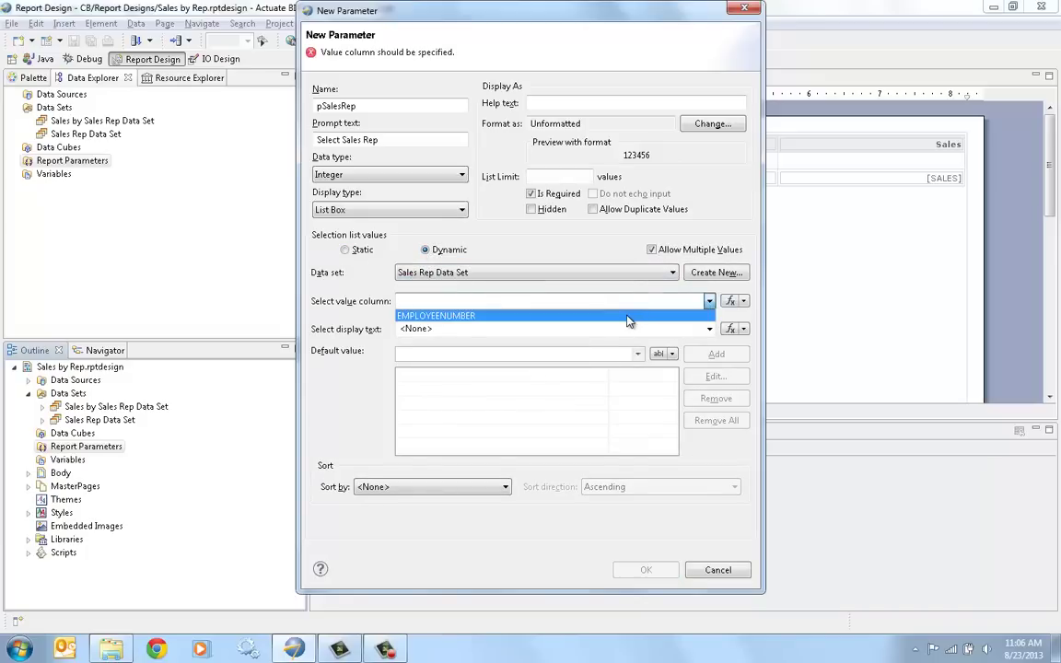
{"action": "left_click", "coordinate": [630, 320]}
{"action": "left_click", "coordinate": [708, 329]}
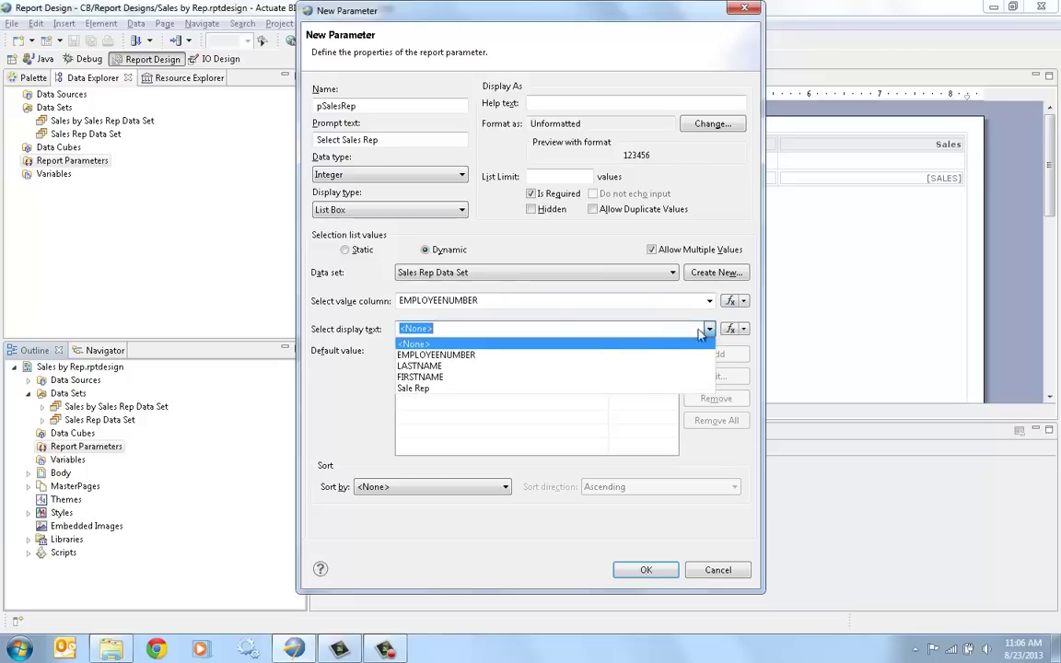
{"action": "left_click", "coordinate": [521, 388]}
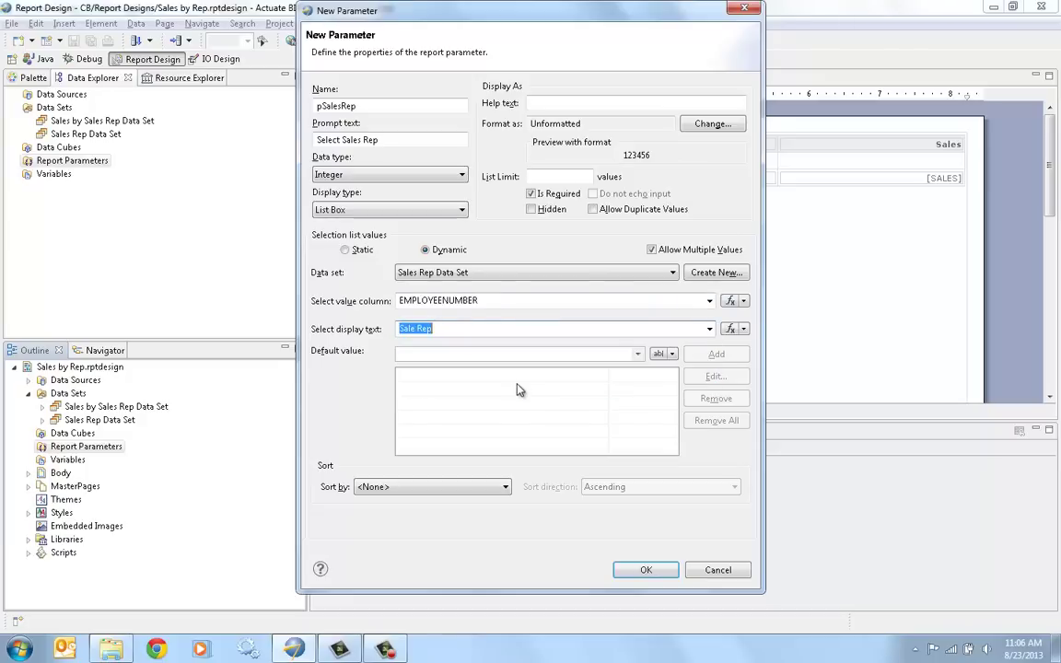
{"action": "left_click", "coordinate": [650, 572]}
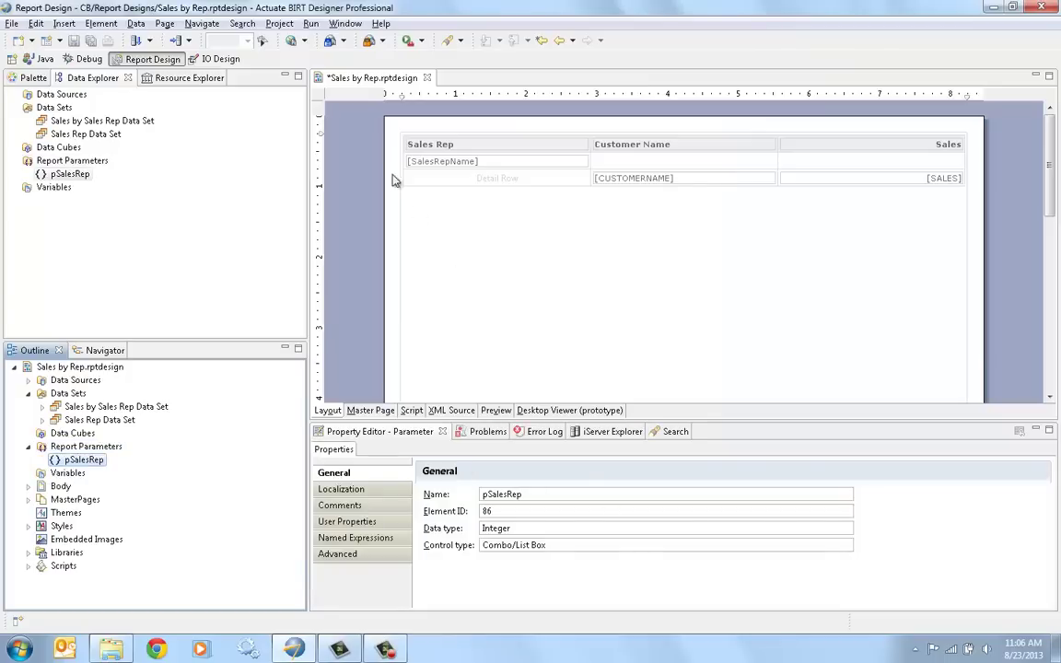
Run the report with three sales reps selected in the Select Sales Rep list.
{"action": "left_click", "coordinate": [291, 40]}
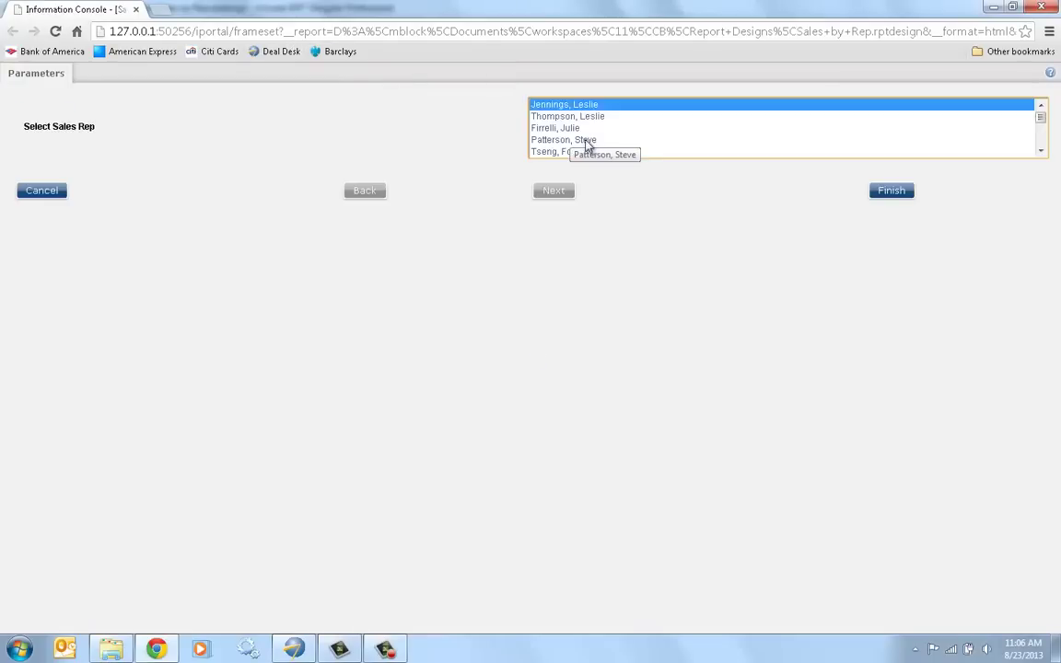
{"action": "left_click", "coordinate": [566, 129], "text": "ctrl"}
{"action": "left_click", "coordinate": [568, 151], "text": "ctrl"}
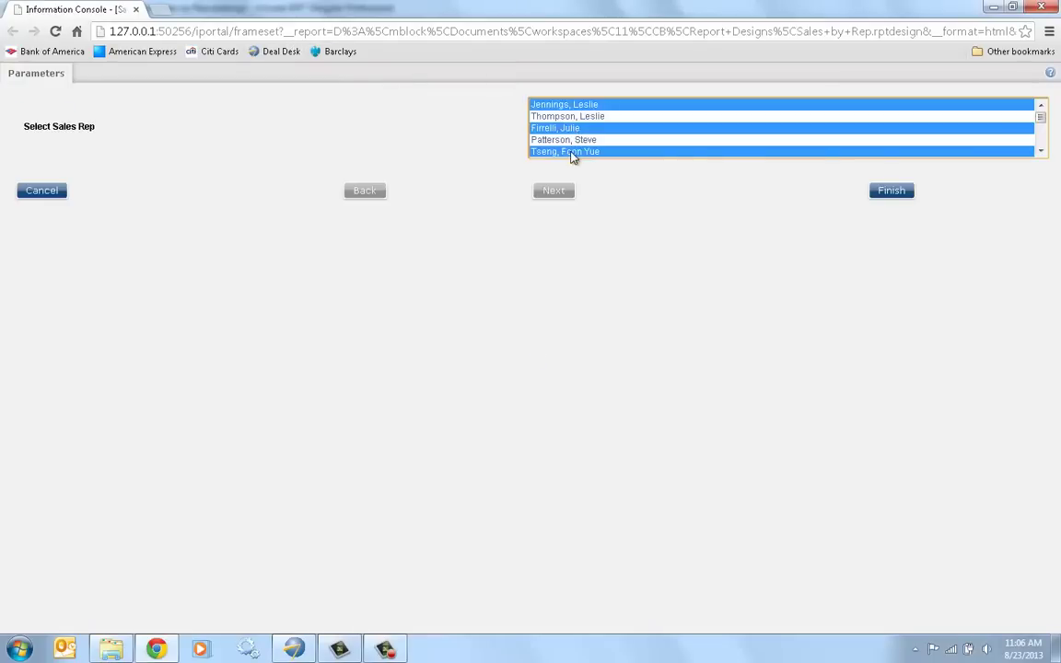
{"action": "left_click", "coordinate": [891, 190]}
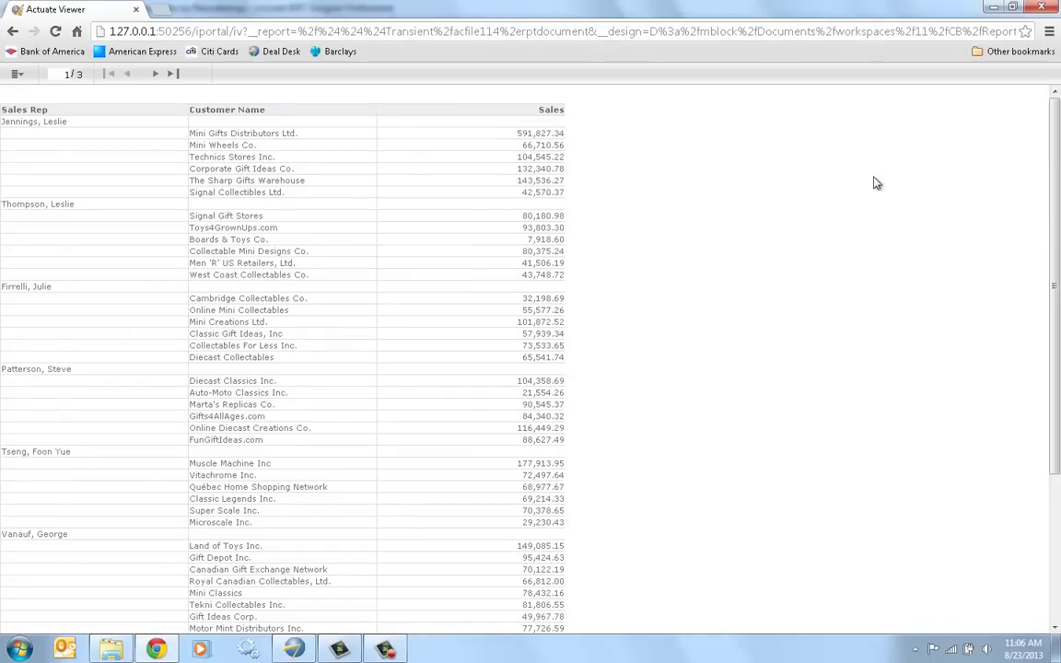
Insert 'and e.employeenumber in (999)' before group by in the Sales by Sales Rep query, then preview.
{"action": "left_click", "coordinate": [1042, 9]}
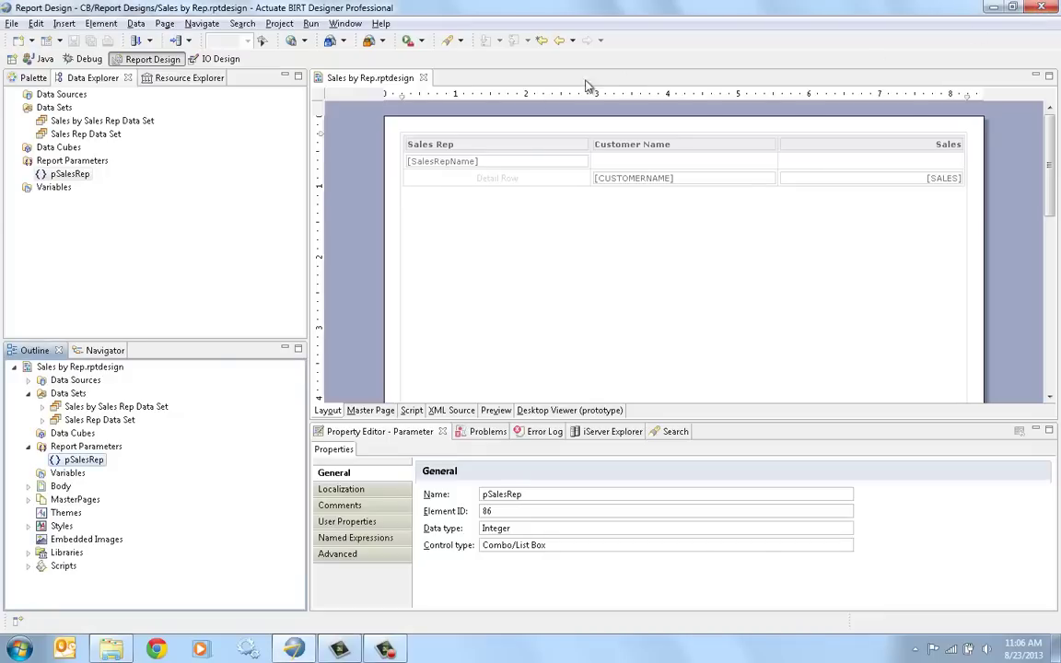
{"action": "double_click", "coordinate": [150, 406]}
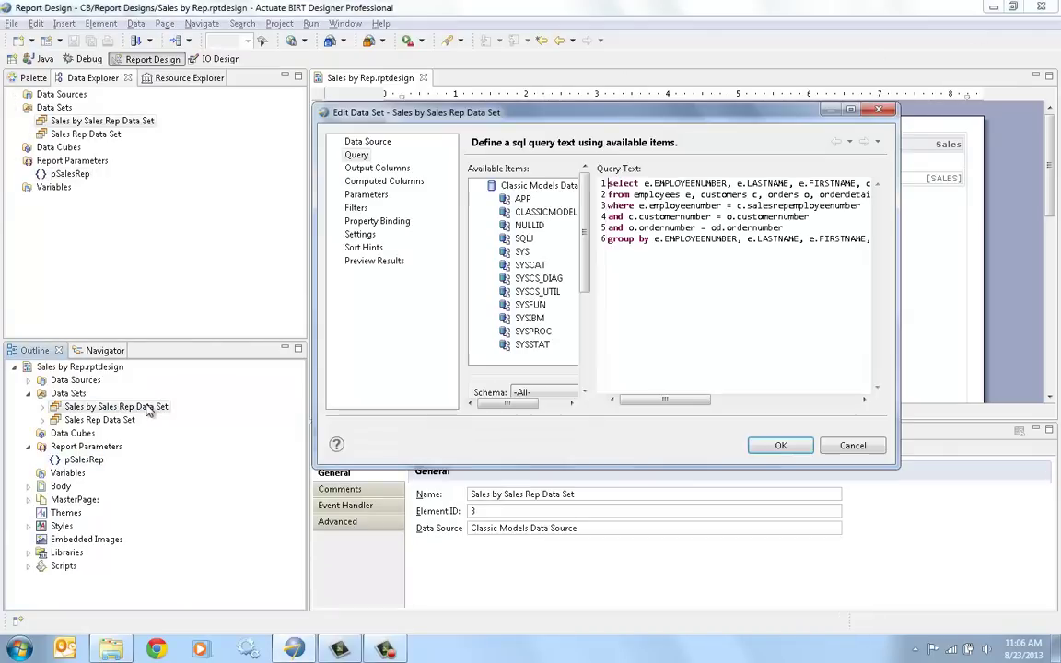
{"action": "left_click", "coordinate": [801, 227]}
{"action": "key", "text": "Return"}
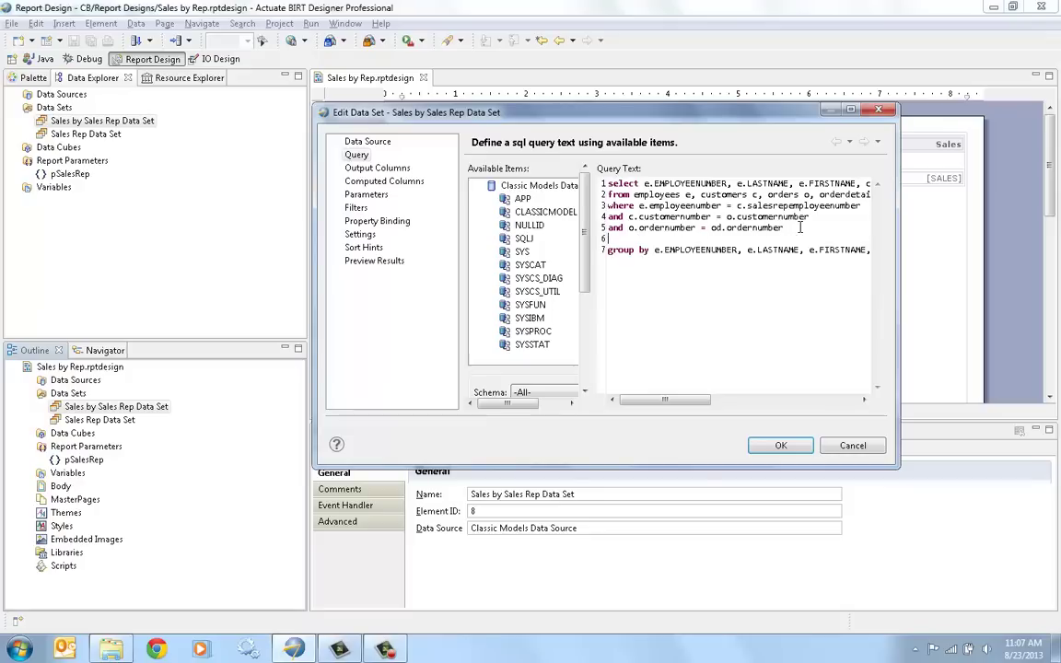
{"action": "type", "text": "and e.employeenumber in (99"}
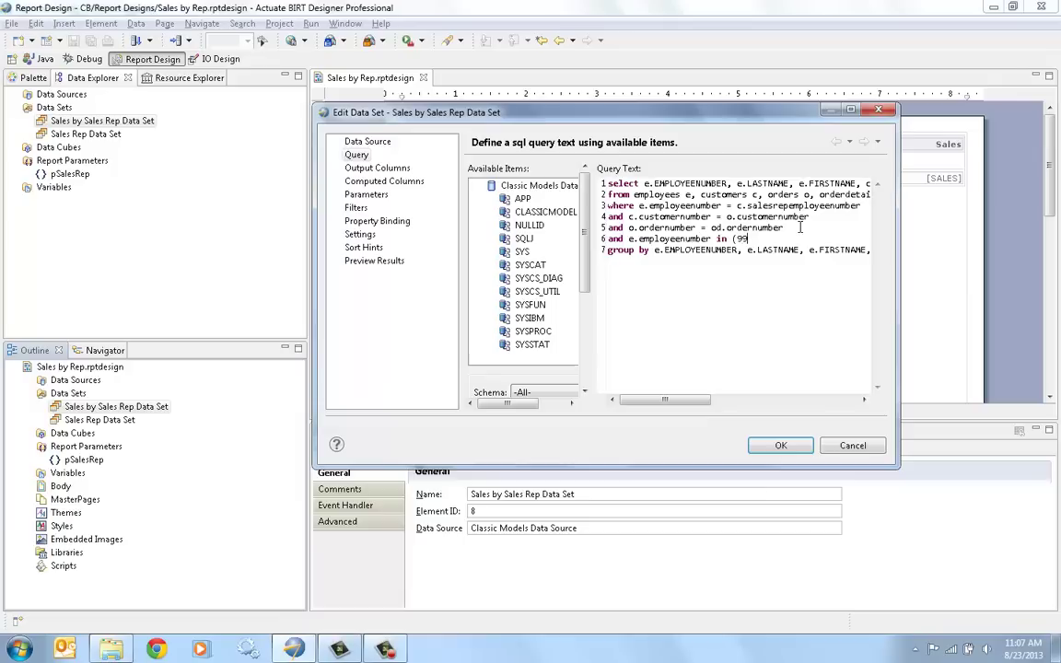
{"action": "type", "text": "9)"}
{"action": "left_click", "coordinate": [368, 262]}
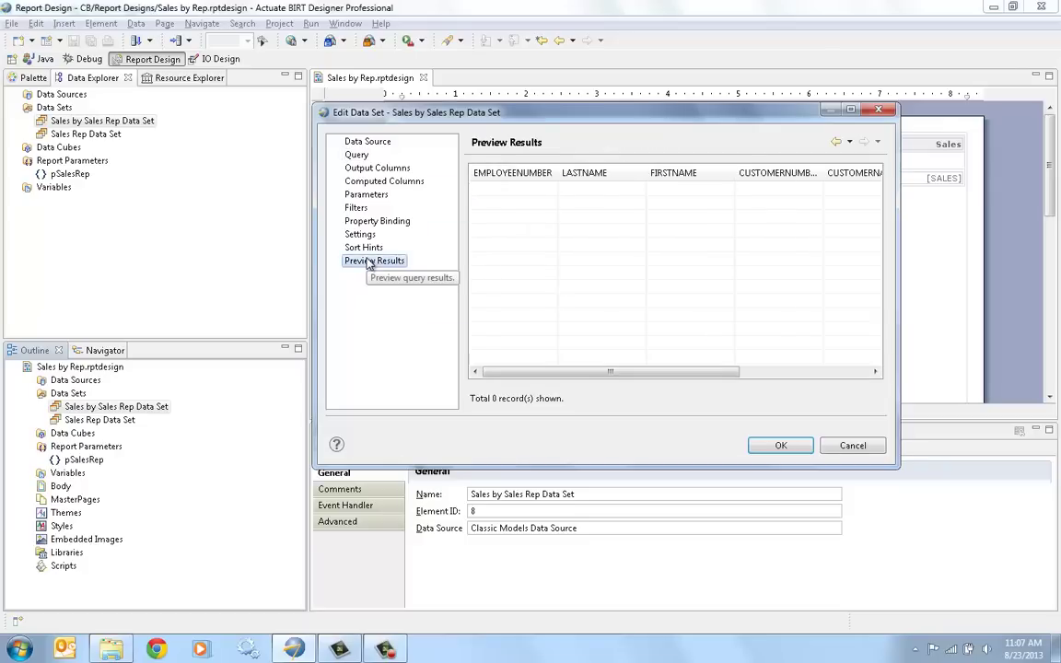
{"action": "left_click", "coordinate": [780, 445]}
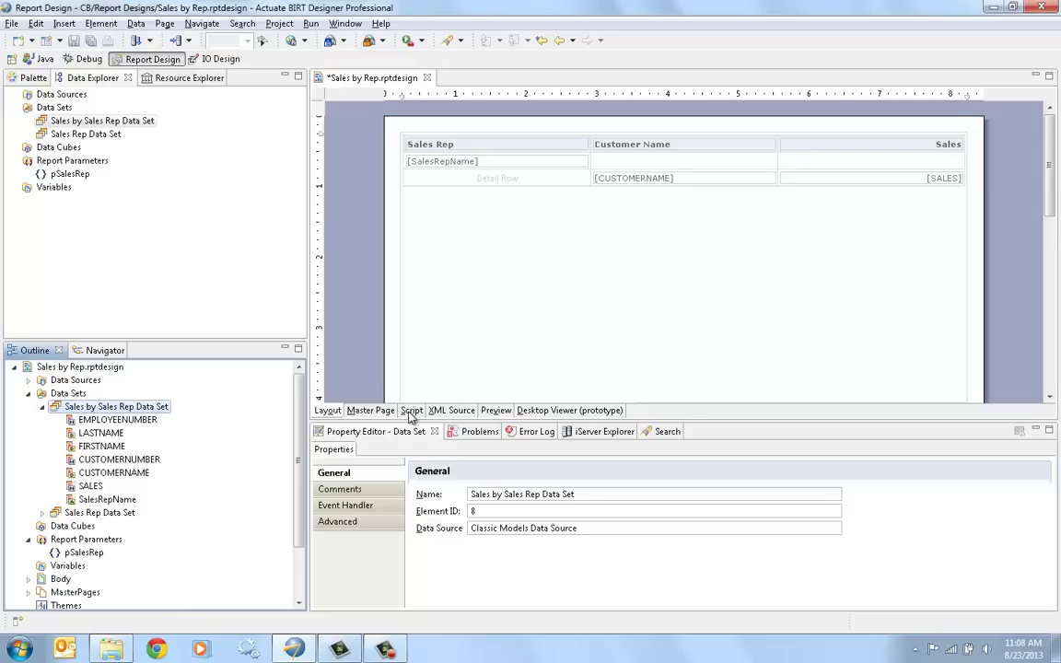
Uncomment the beforeOpen query-replacement line, make the join separator a comma, and save the design.
{"action": "left_click", "coordinate": [410, 411]}
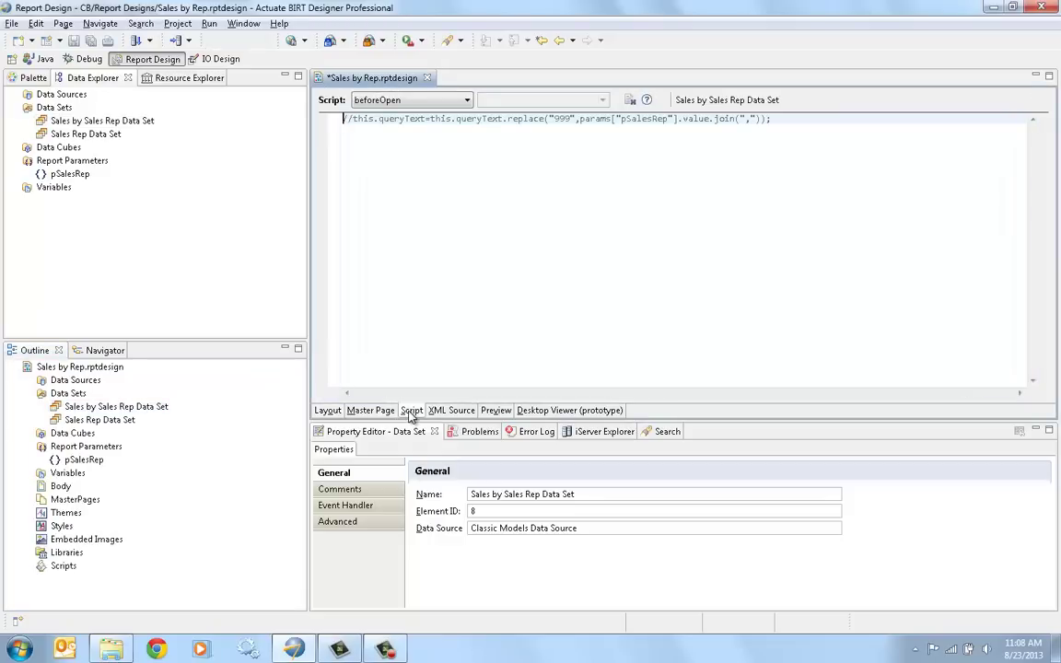
{"action": "key", "text": "Delete"}
{"action": "key", "text": "Delete"}
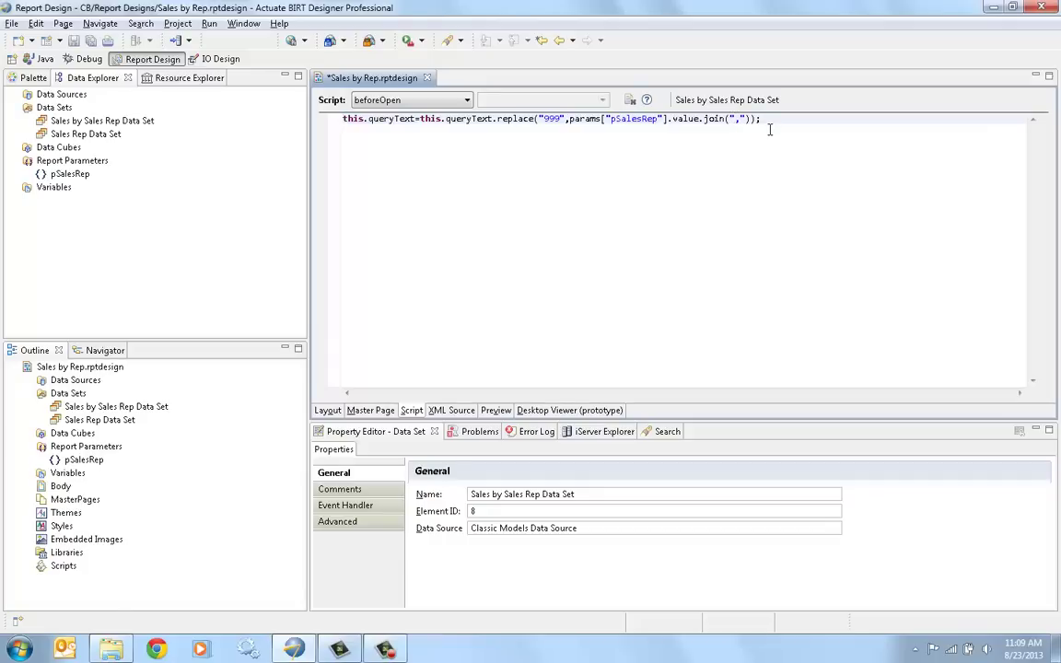
{"action": "left_click", "coordinate": [738, 119]}
{"action": "type", "text": "'"}
{"action": "key", "text": "Right"}
{"action": "type", "text": "'"}
{"action": "key", "text": "BackSpace"}
{"action": "key", "text": "BackSpace"}
{"action": "key", "text": "BackSpace"}
{"action": "type", "text": ","}
{"action": "left_click", "coordinate": [73, 40]}
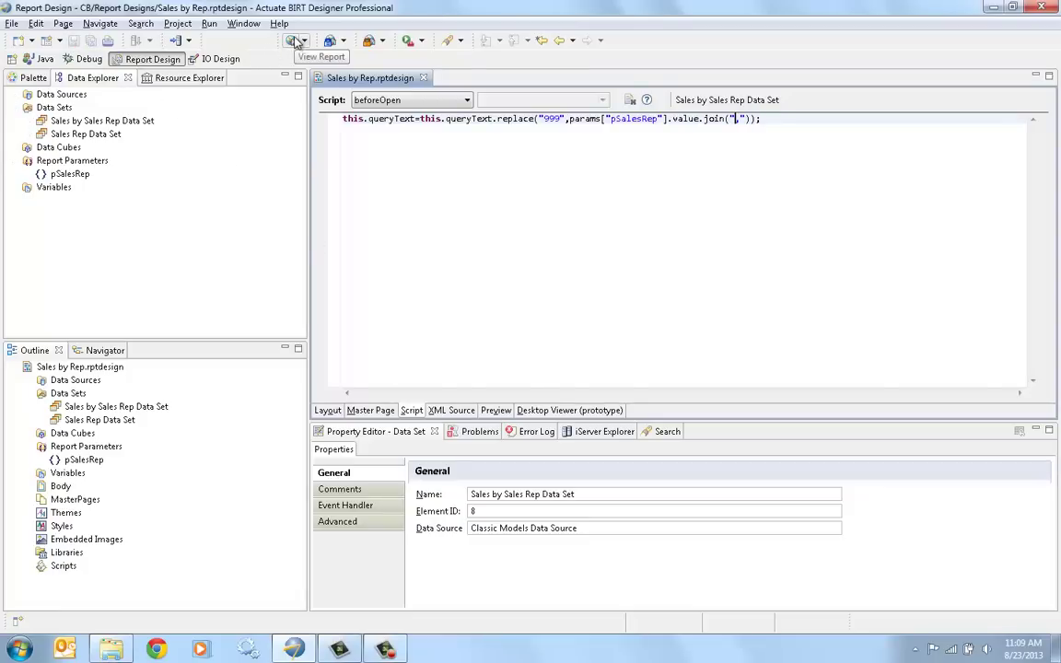
Run the report for three selected sales reps to test the beforeOpen script filtering.
{"action": "left_click", "coordinate": [293, 41]}
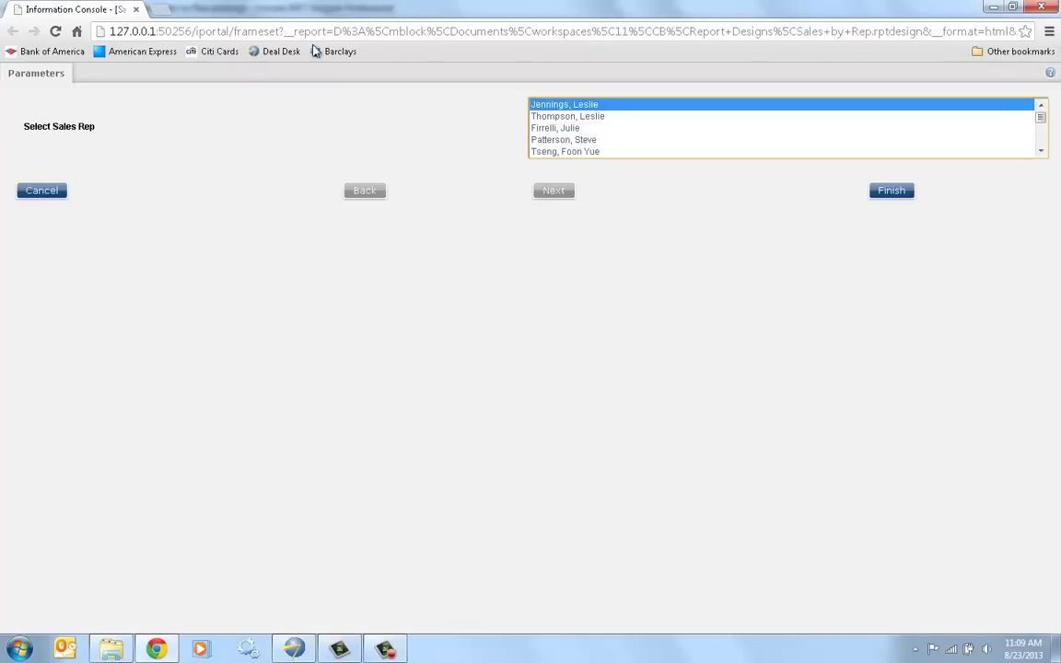
{"action": "left_click", "coordinate": [575, 130], "text": "ctrl"}
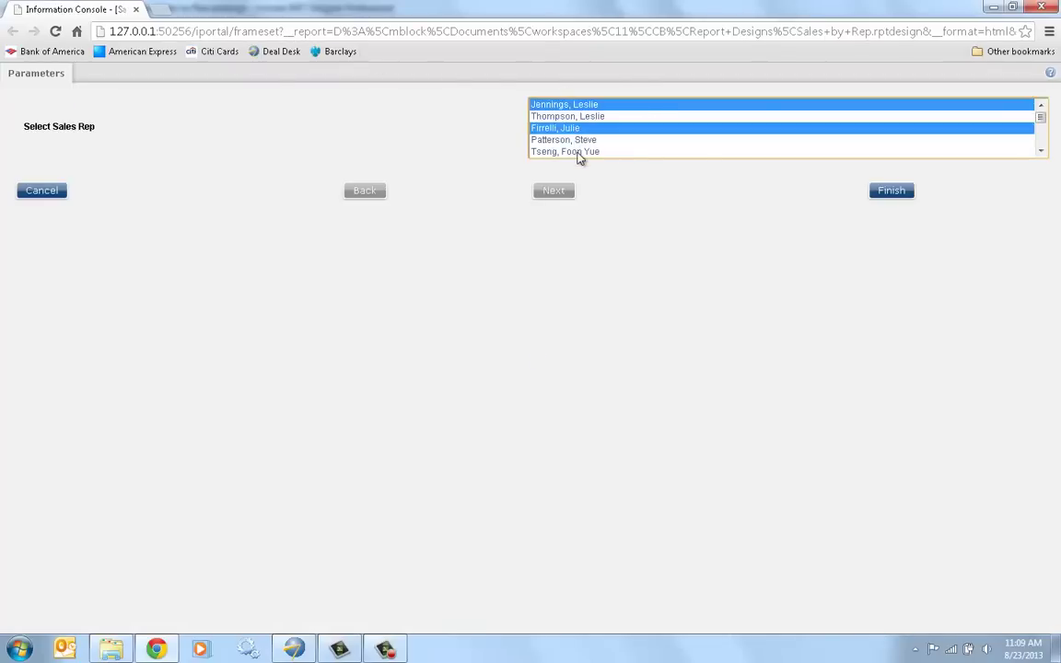
{"action": "left_click", "coordinate": [578, 151], "text": "ctrl"}
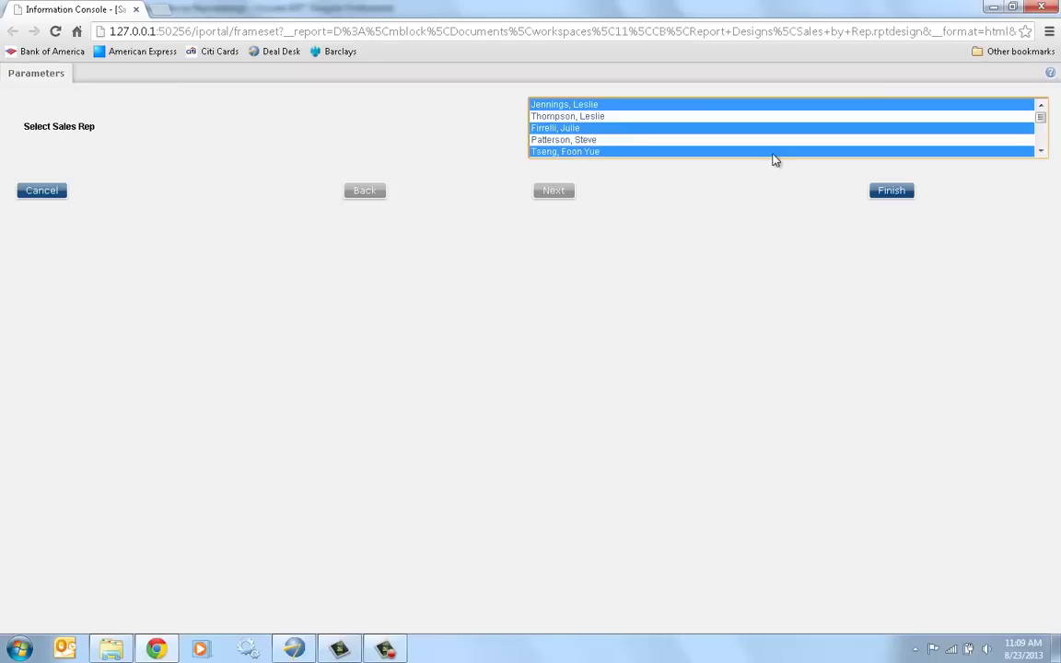
{"action": "left_click", "coordinate": [891, 193]}
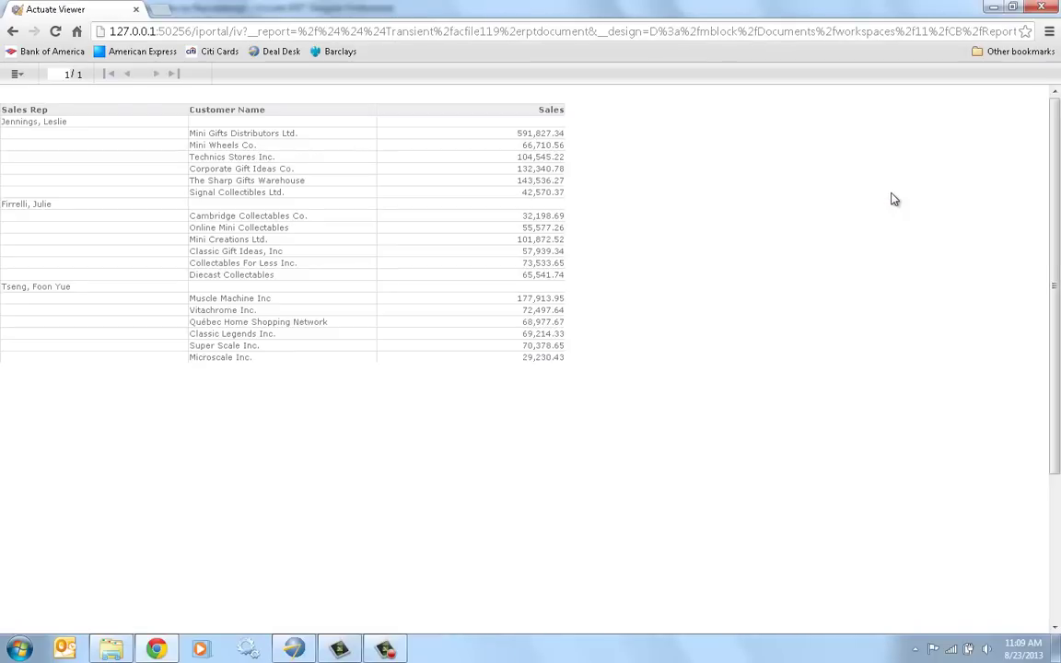